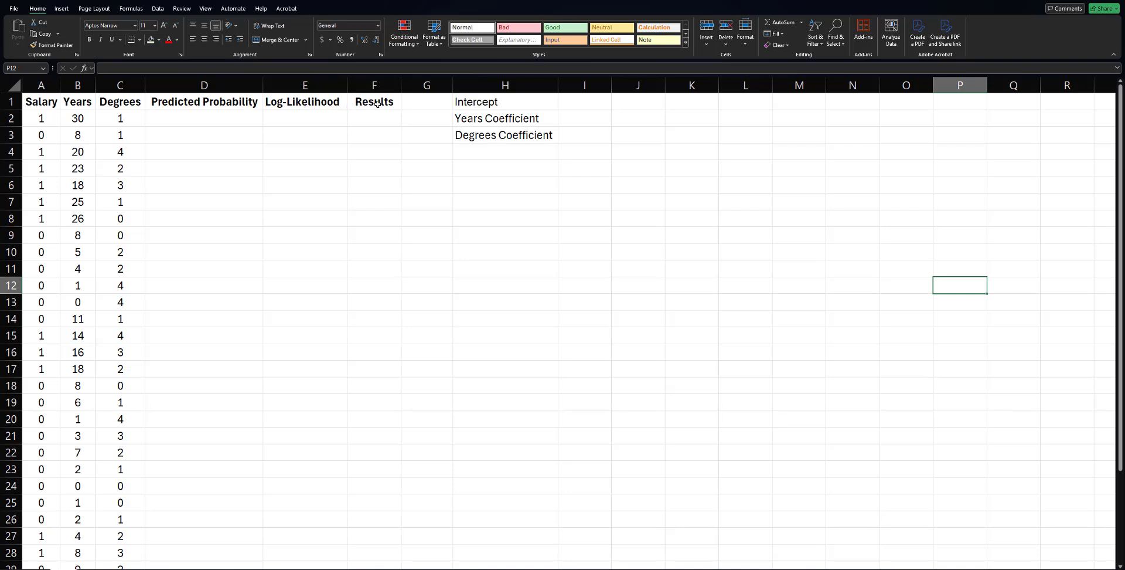
Step: Enter 0.01 as the starting value for the intercept, years coefficient and degrees coefficient in cells I1 to I3
{"action": "left_click", "coordinate": [585, 109]}
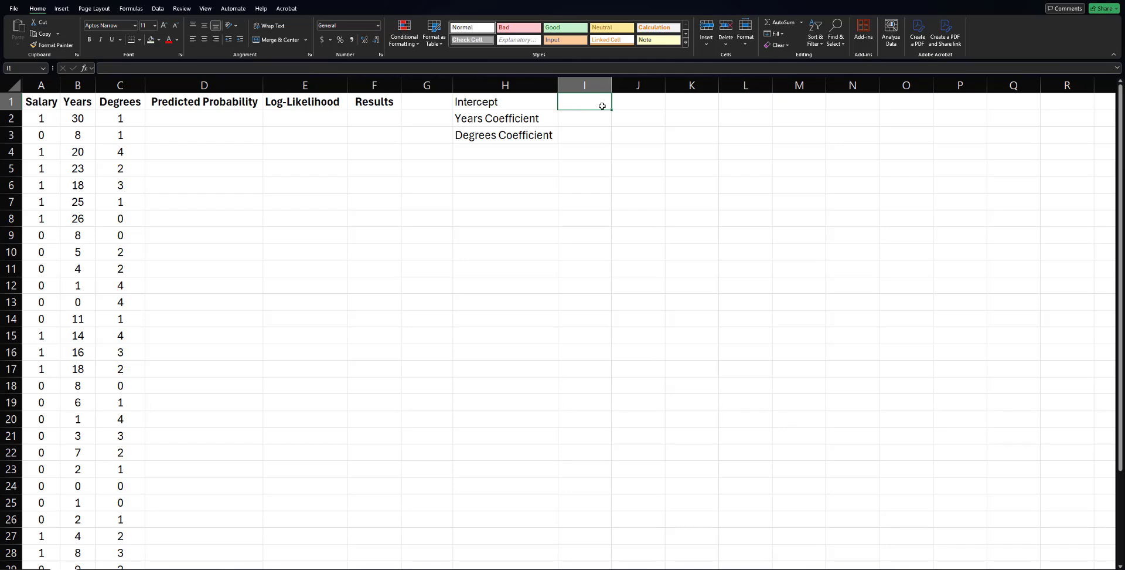
{"action": "type", "text": "0.01"}
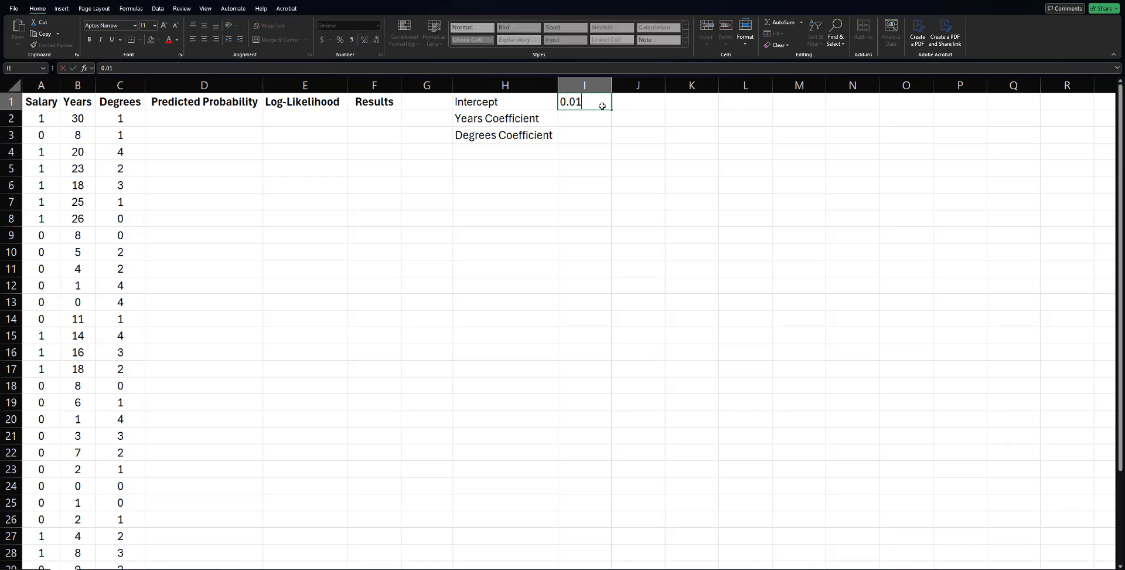
{"action": "key", "text": "Return"}
{"action": "type", "text": "0.01"}
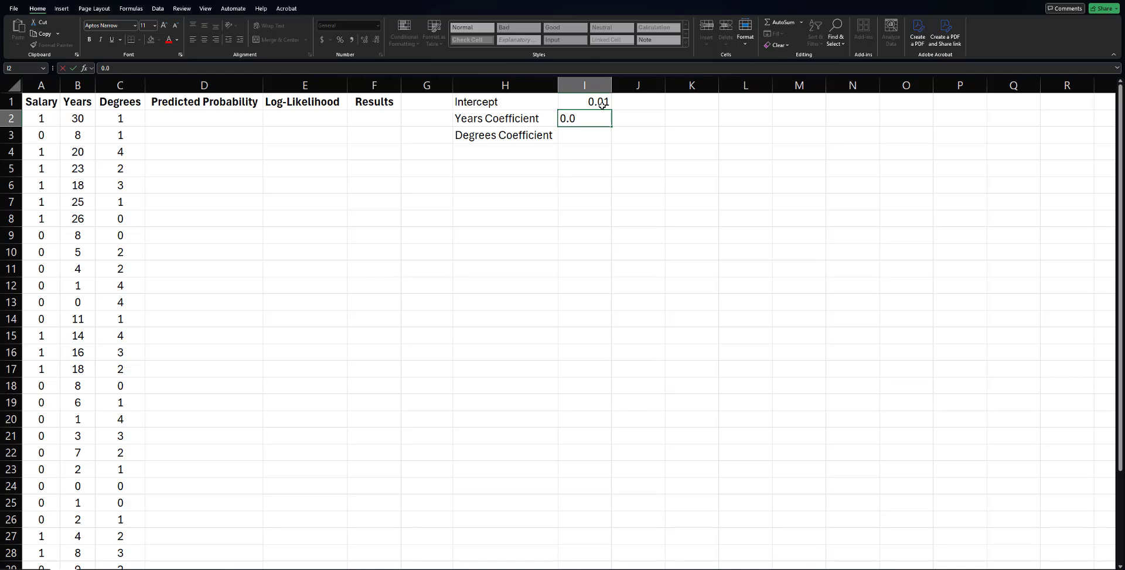
{"action": "key", "text": "Return"}
{"action": "type", "text": "0.01"}
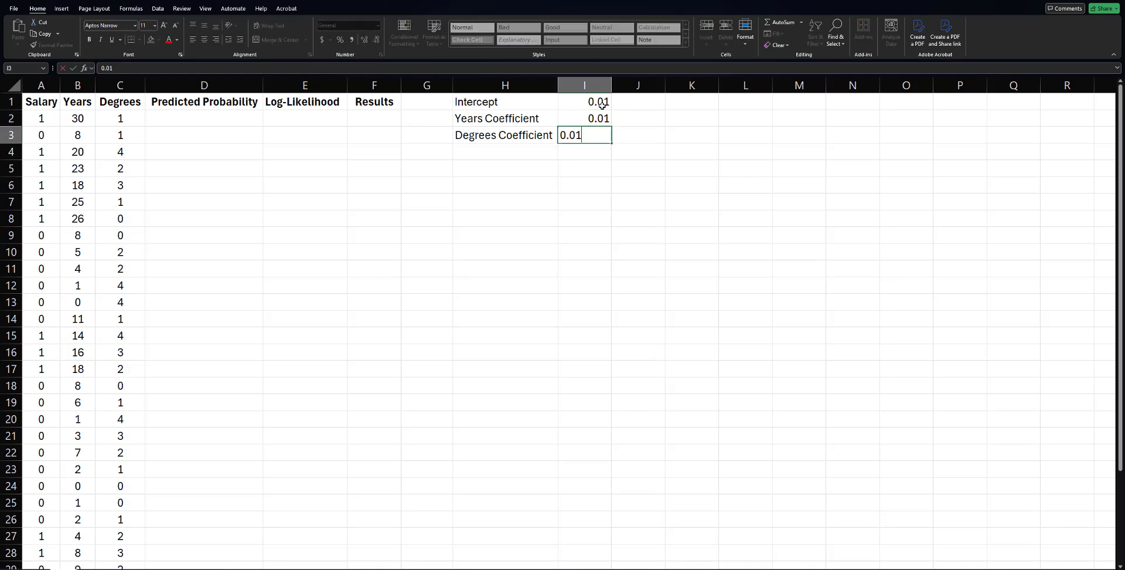
{"action": "key", "text": "Return"}
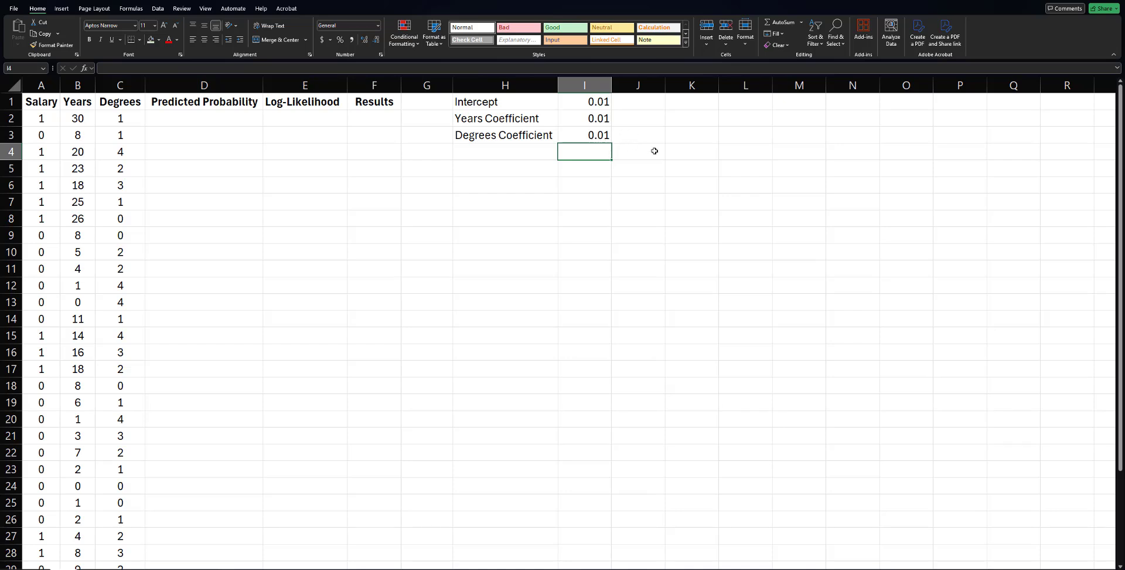
{"action": "left_click_drag", "start_coordinate": [595, 102], "coordinate": [589, 154]}
{"action": "left_click", "coordinate": [673, 146]}
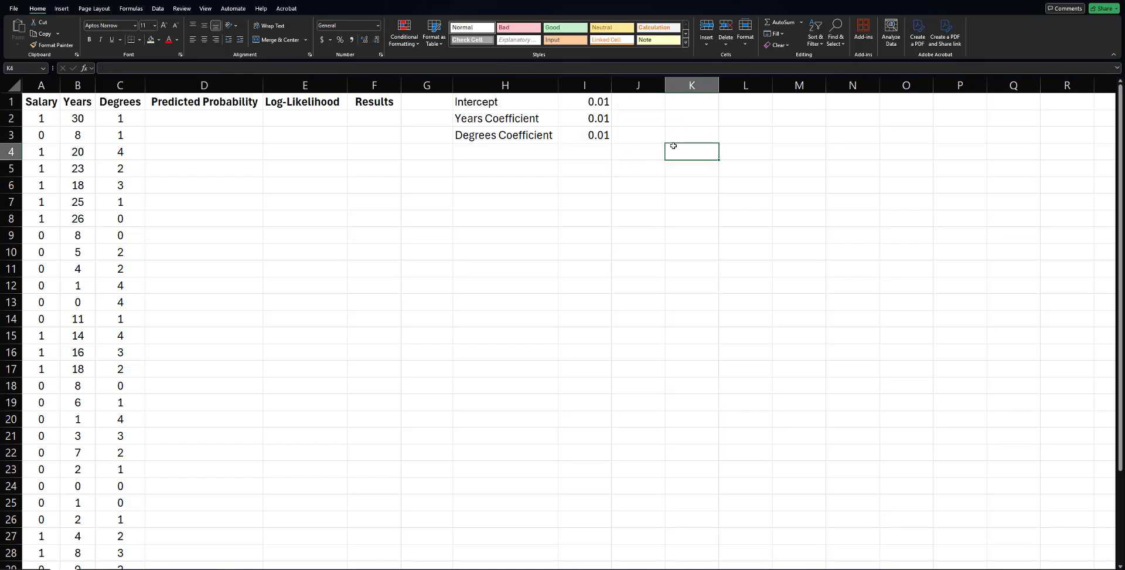
{"action": "left_click_drag", "start_coordinate": [585, 102], "coordinate": [588, 135]}
{"action": "left_click", "coordinate": [654, 149]}
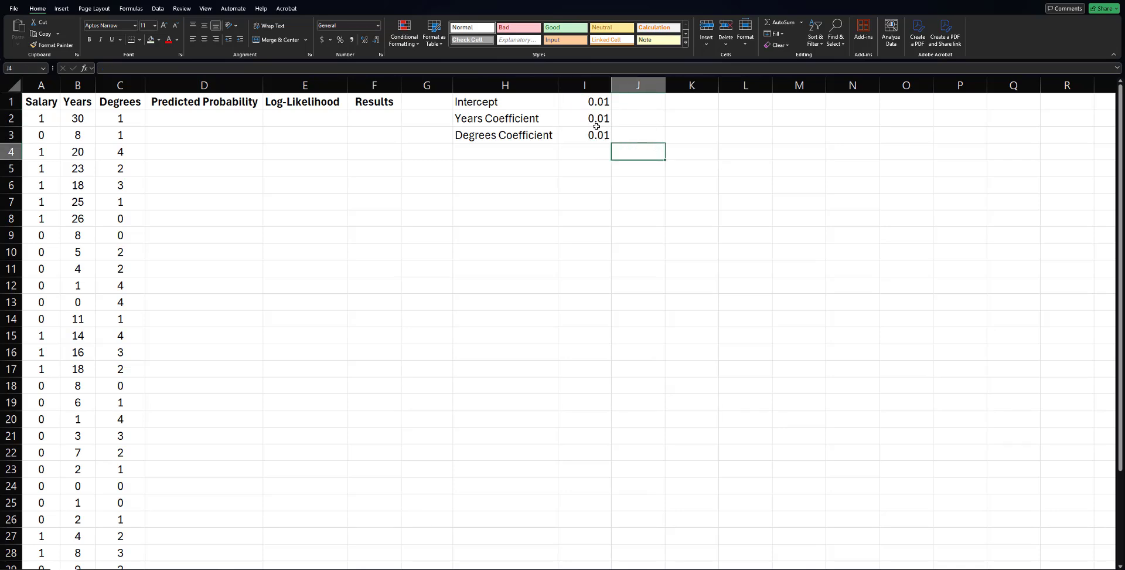
{"action": "left_click_drag", "start_coordinate": [609, 99], "coordinate": [604, 136]}
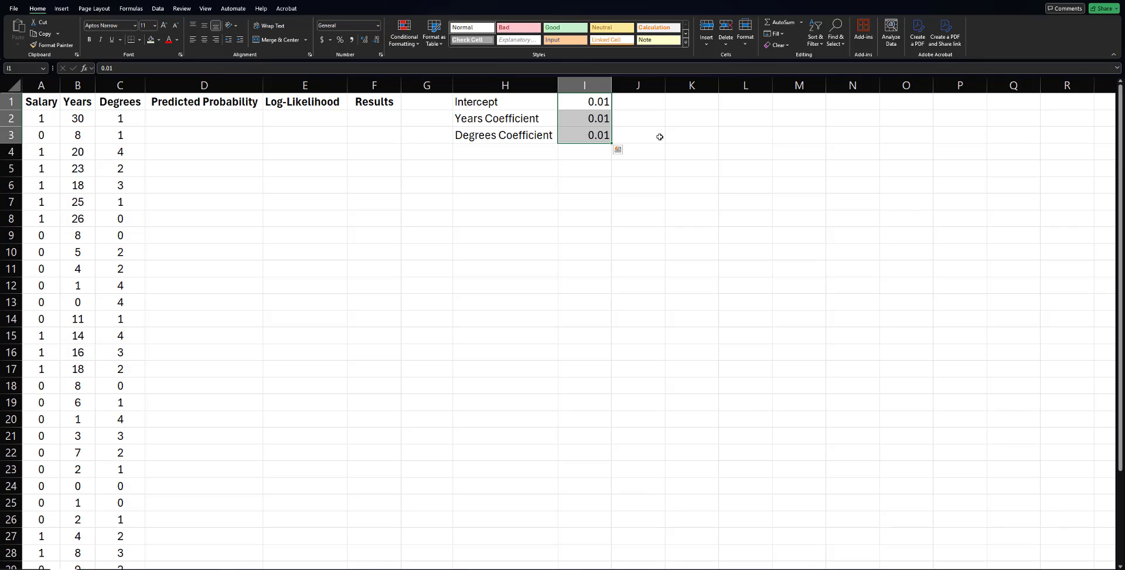
{"action": "left_click", "coordinate": [676, 142]}
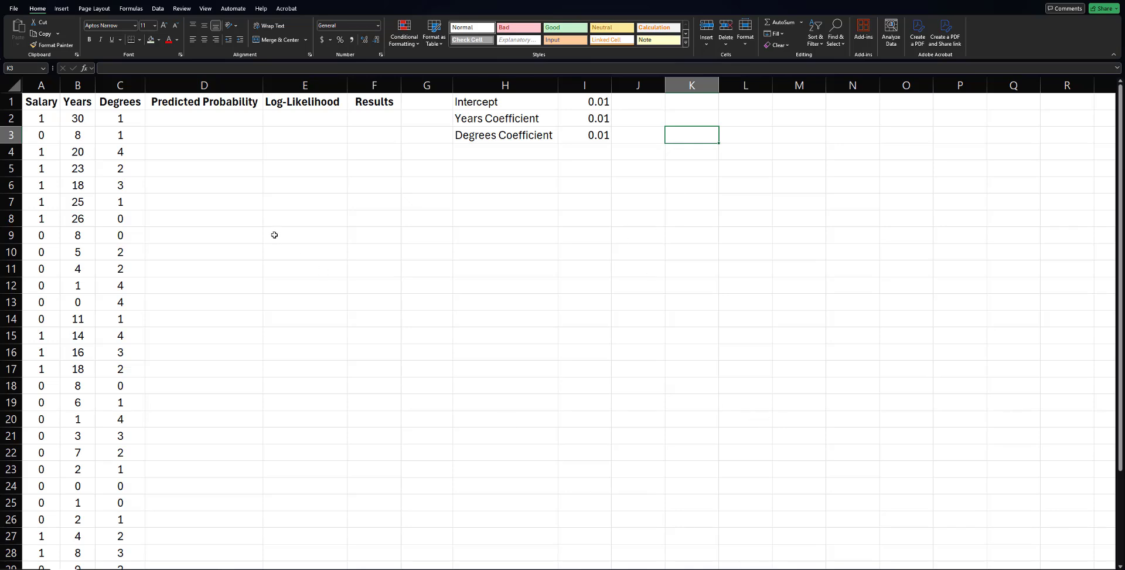
Step: Enter the predicted probability formula =1 / (1 + EXP(-(I$1 + I$2*B2 + I$3*C2))) in cell D2
{"action": "left_click", "coordinate": [247, 114]}
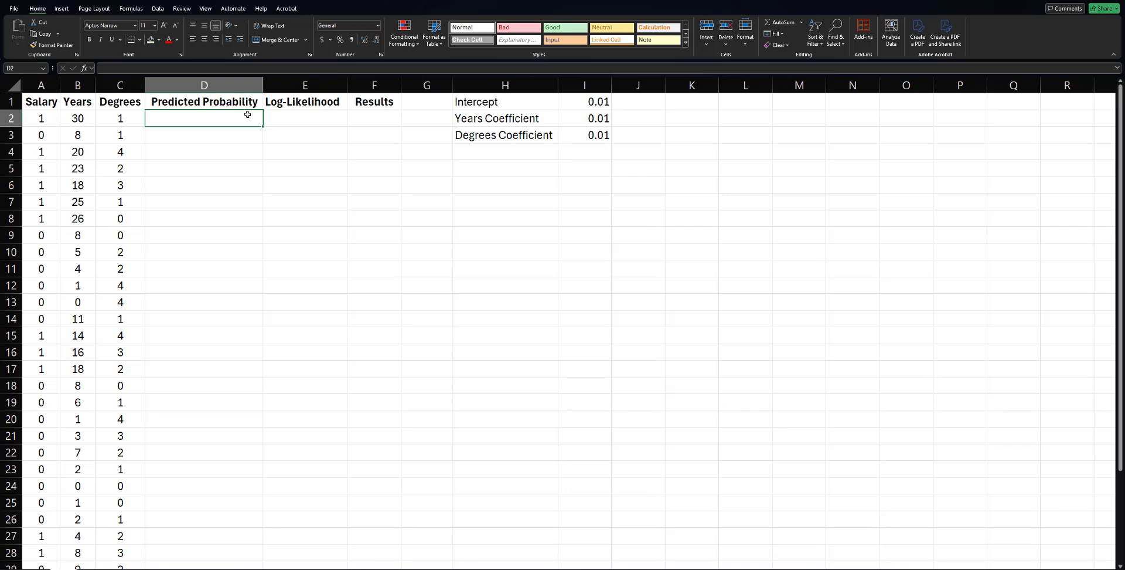
{"action": "double_click", "coordinate": [248, 115]}
{"action": "type", "text": "=1 / (1 + EXP(-(I$1 + I$2*B2 + I$3*C2)))"}
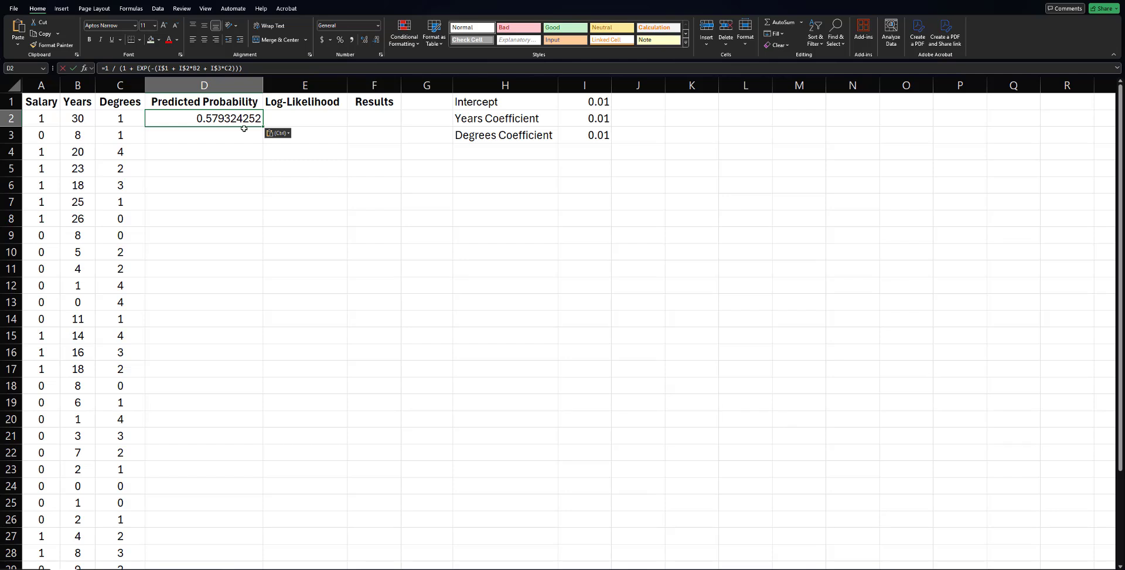
{"action": "left_click_drag", "start_coordinate": [244, 68], "coordinate": [102, 69]}
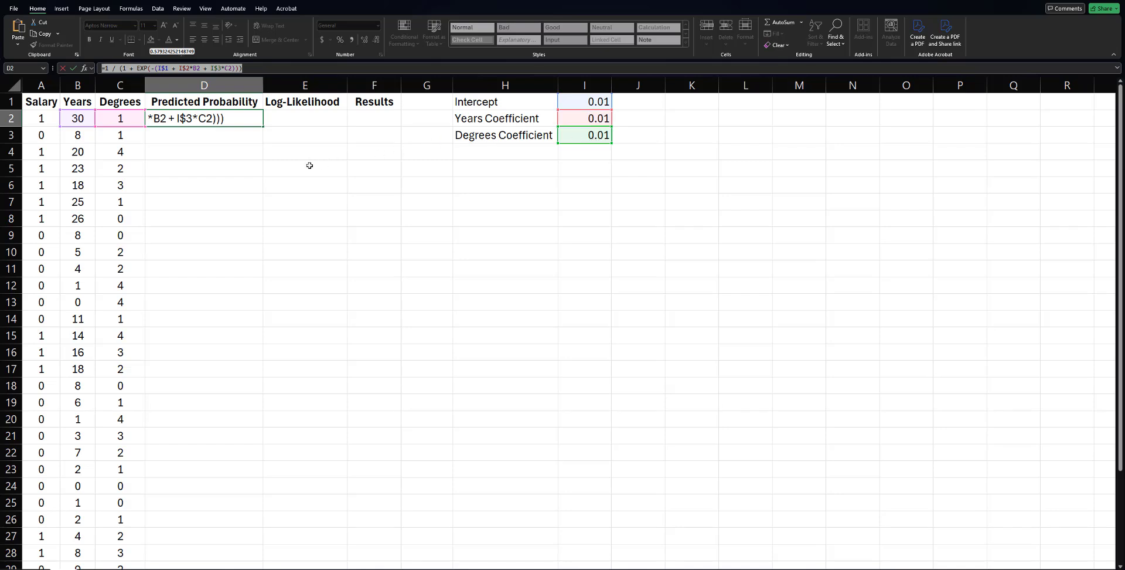
{"action": "key", "text": "ctrl+Return"}
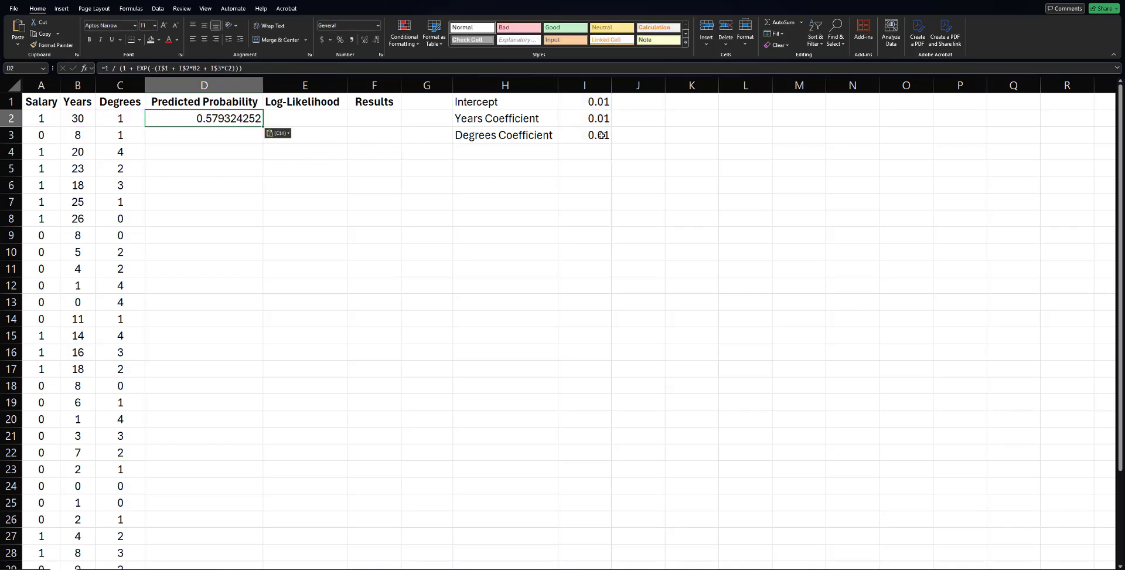
Step: Fill the predicted probability formula from D2 down through the last data row, D34
{"action": "double_click", "coordinate": [263, 127]}
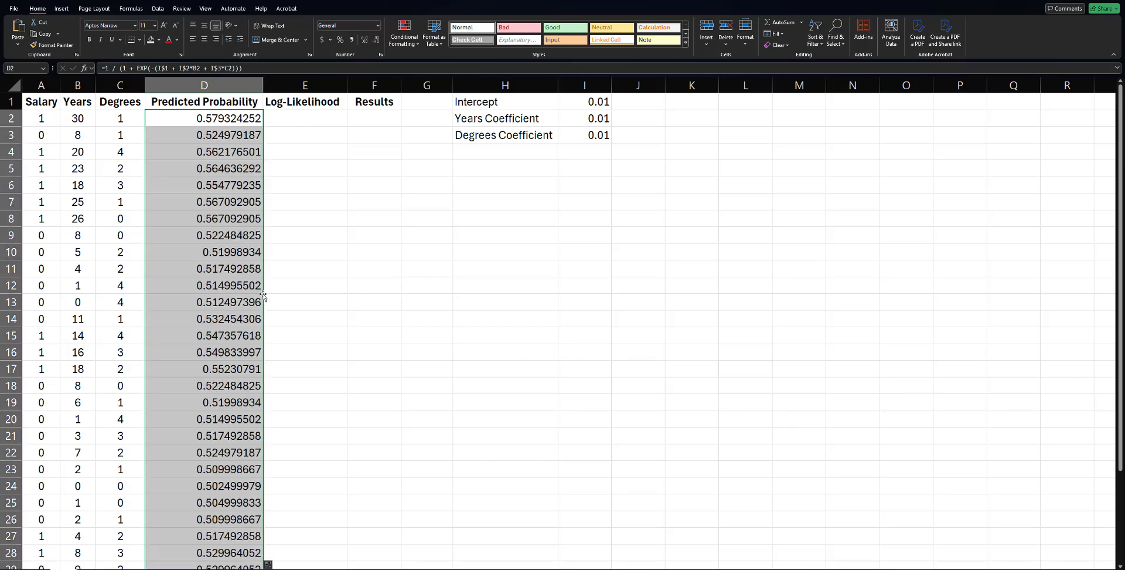
{"action": "scroll", "coordinate": [252, 313], "scroll_direction": "down", "scroll_amount": 5}
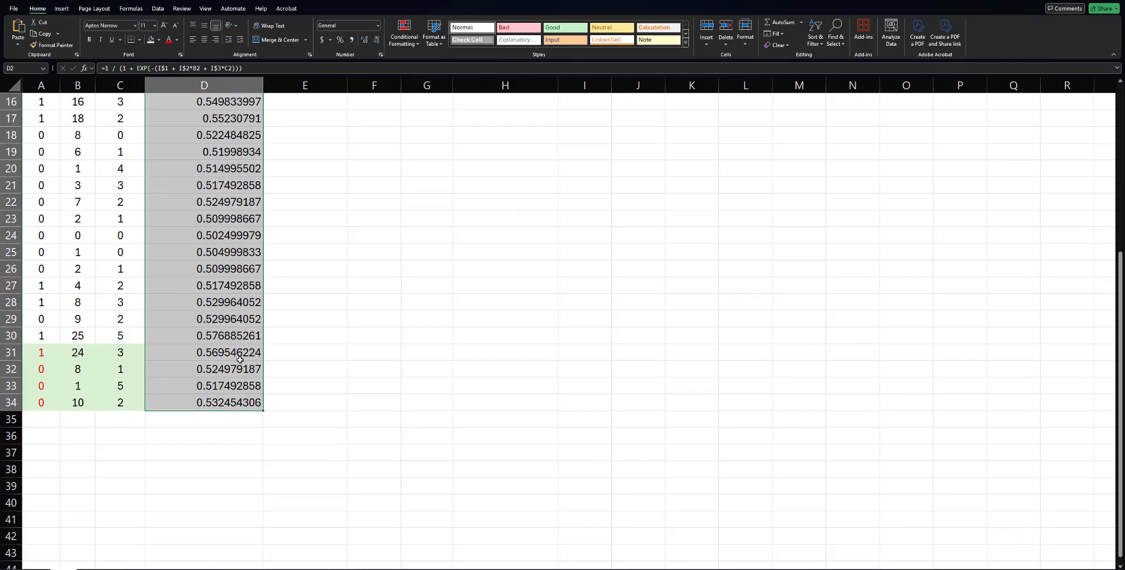
{"action": "scroll", "coordinate": [239, 360], "scroll_direction": "up", "scroll_amount": 5}
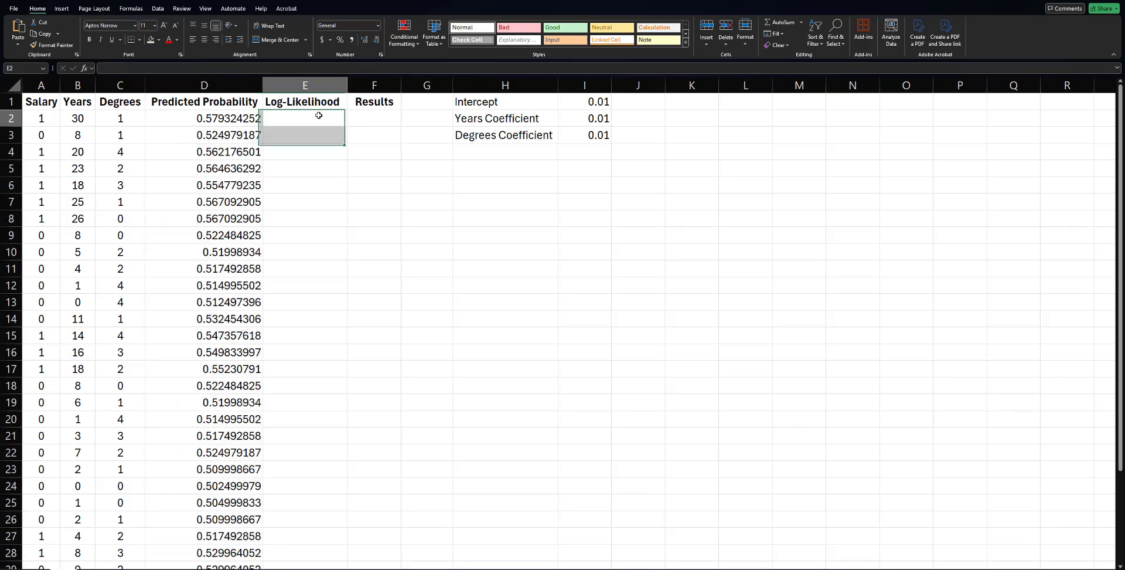
Step: Enter the log-likelihood formula =A2*LOG(D2) + (1-A2)*LOG(1-D2) in cell E2
{"action": "left_click", "coordinate": [319, 119]}
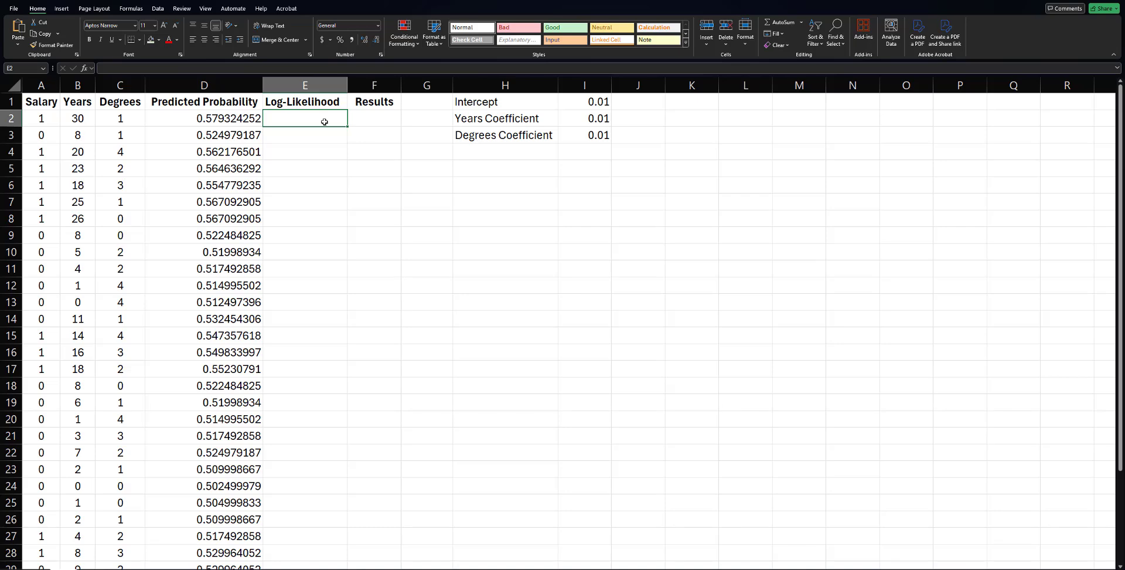
{"action": "type", "text": "=A2*LOG(D2) + (1-A2)*LOG(1-D2)"}
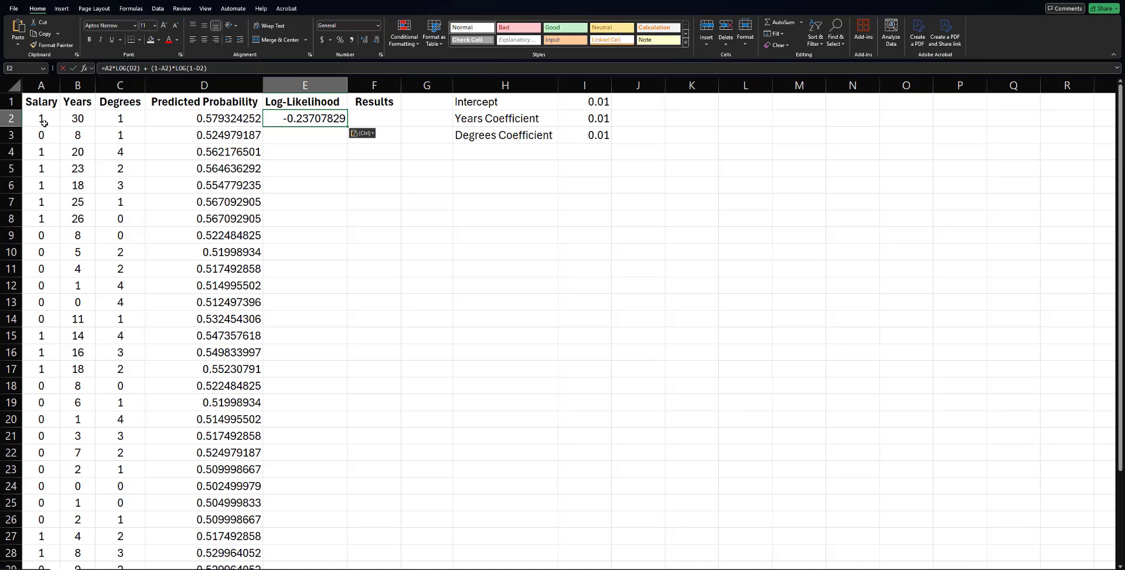
{"action": "key", "text": "F2"}
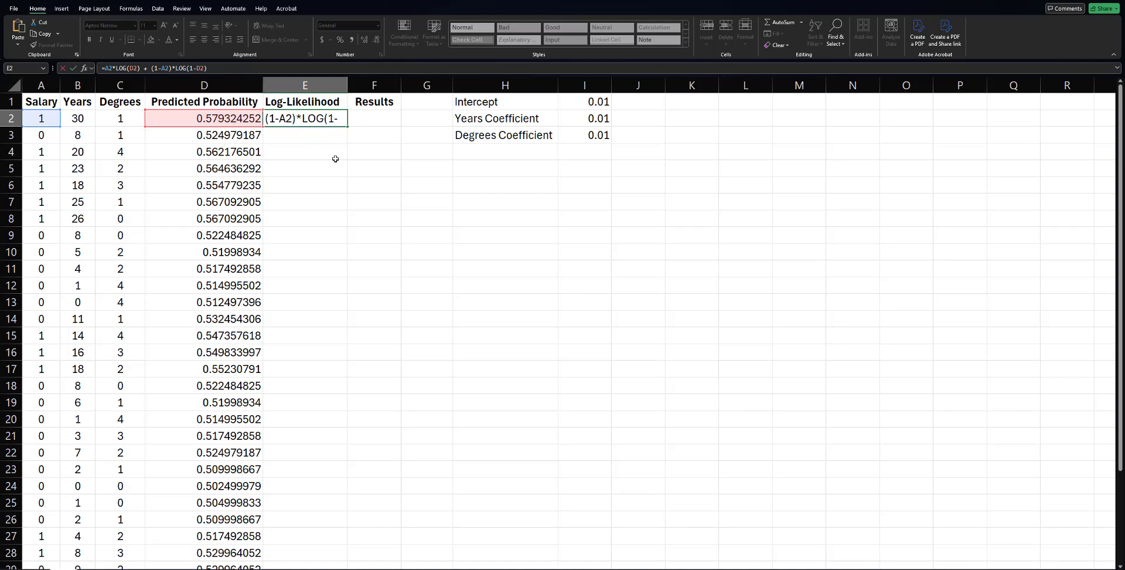
{"action": "key", "text": "ctrl+Return"}
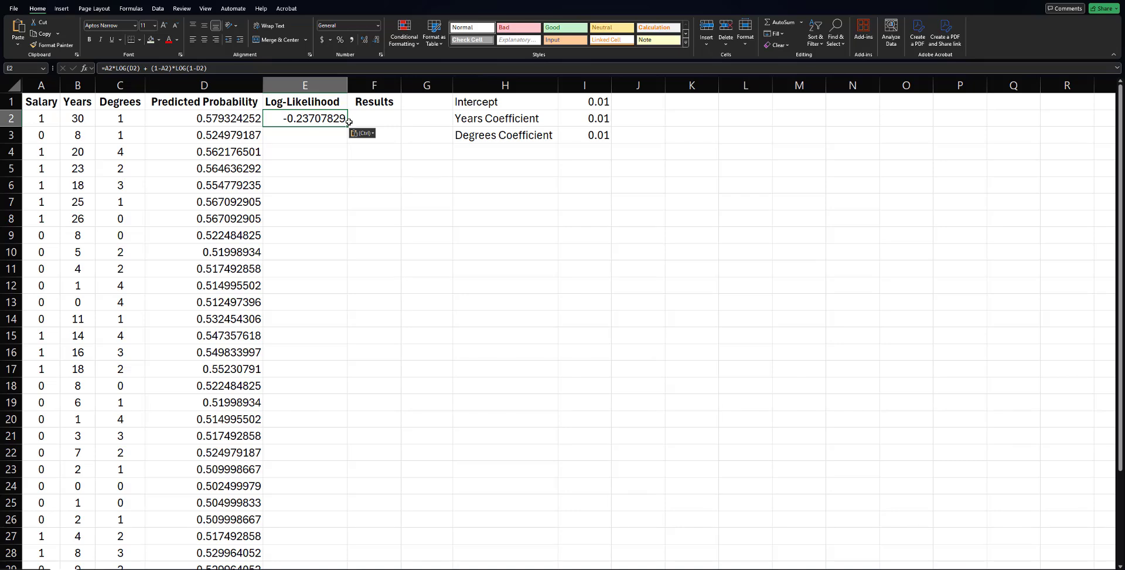
Step: Fill the log-likelihood formula from E2 down through the last data row, E34
{"action": "double_click", "coordinate": [348, 126]}
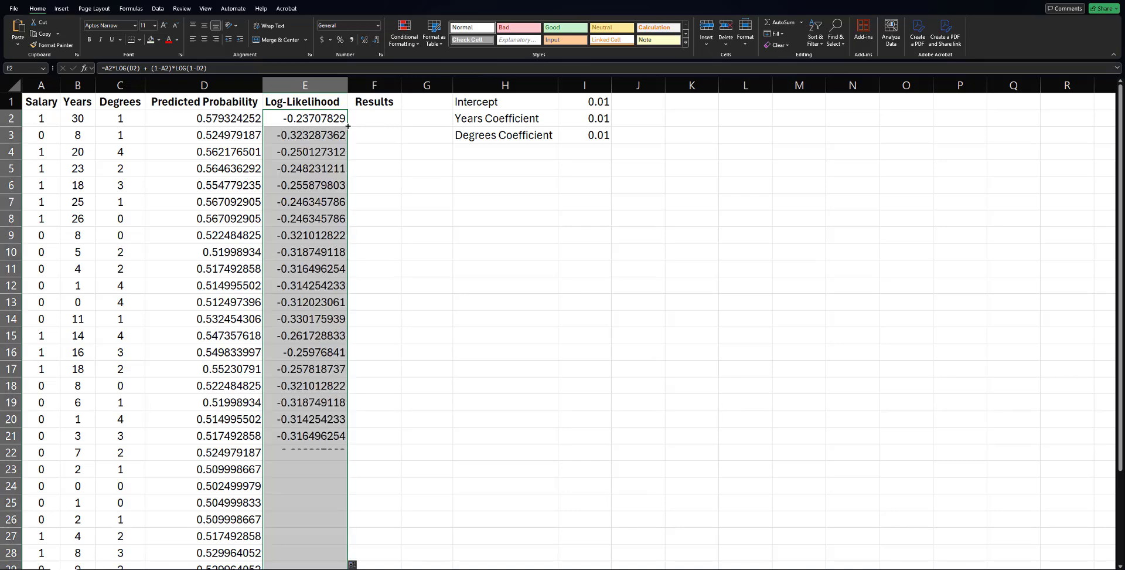
{"action": "scroll", "coordinate": [360, 367], "scroll_direction": "down", "scroll_amount": 5}
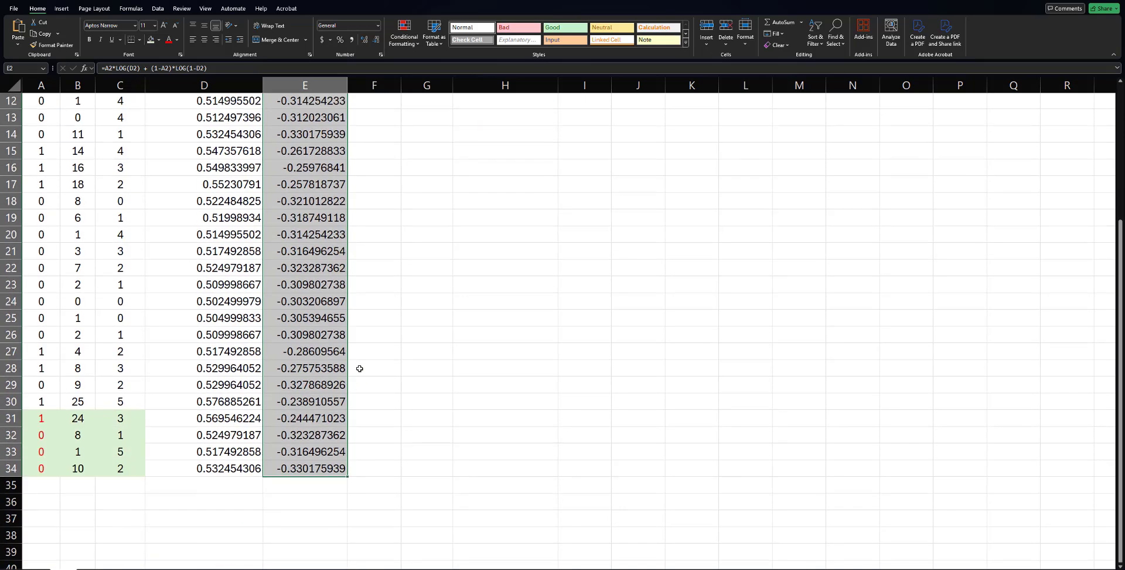
{"action": "scroll", "coordinate": [361, 368], "scroll_direction": "up", "scroll_amount": 5}
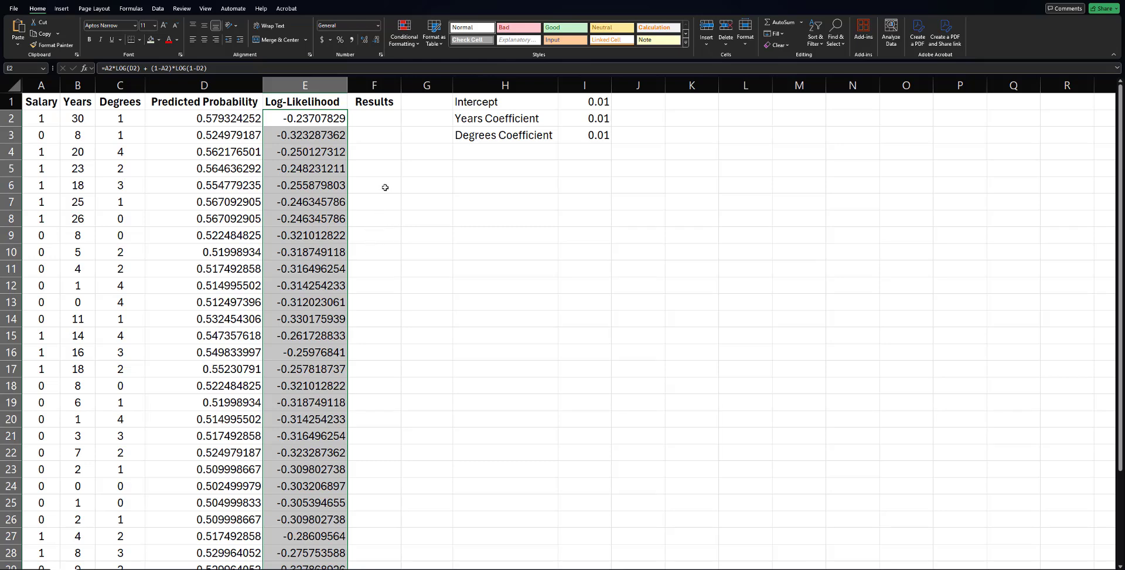
Step: Enter the classification formula =IF(D2>=0.5, 1, 0) in cell F2 of the Results column
{"action": "left_click", "coordinate": [391, 119]}
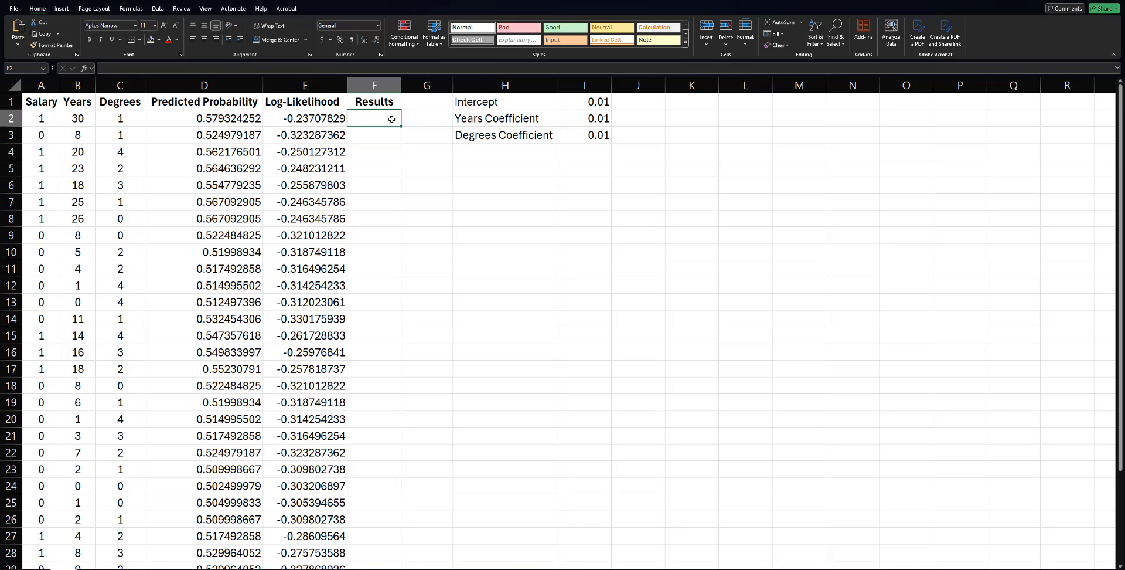
{"action": "type", "text": "=IF(D2>=0.5, 1, 0)"}
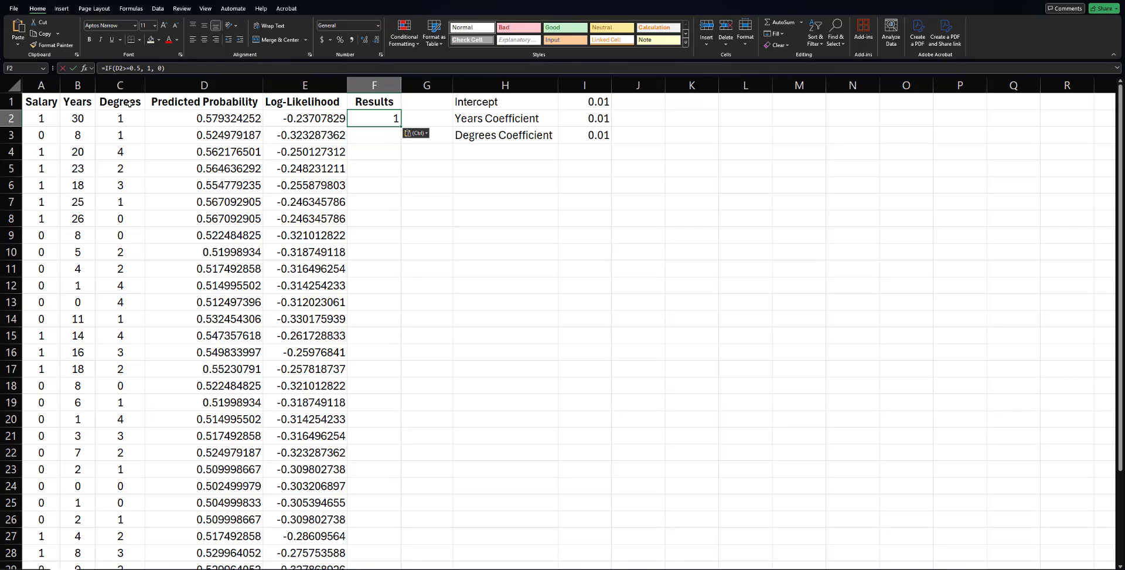
{"action": "key", "text": "F2"}
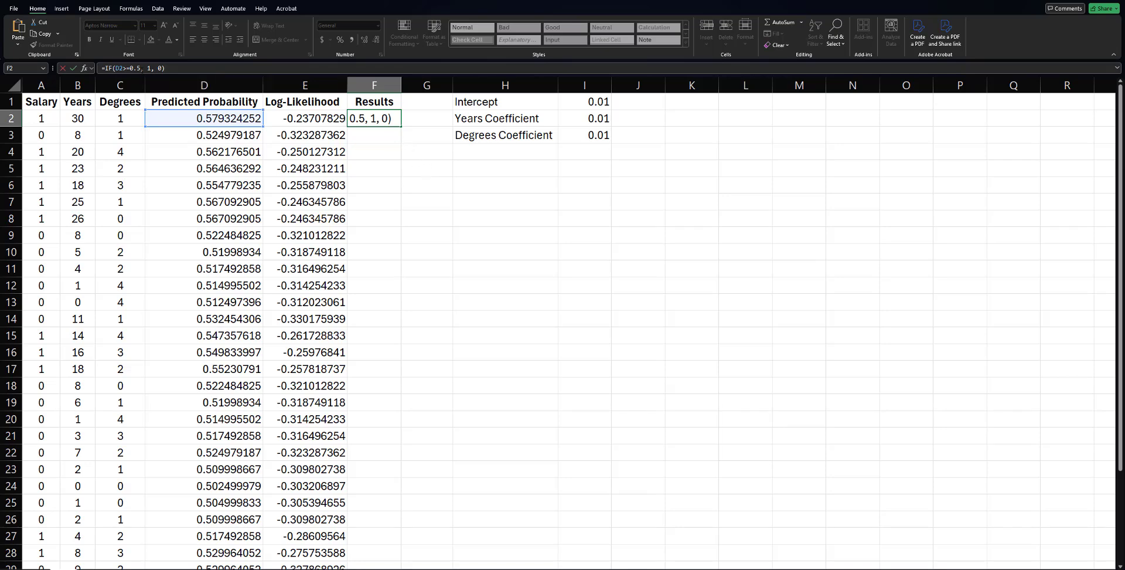
{"action": "left_click", "coordinate": [419, 163]}
{"action": "left_click", "coordinate": [432, 151]}
Step: Fill the classification formula from F2 down the Results column through the last data row, F34
{"action": "left_click", "coordinate": [396, 119]}
{"action": "double_click", "coordinate": [401, 127]}
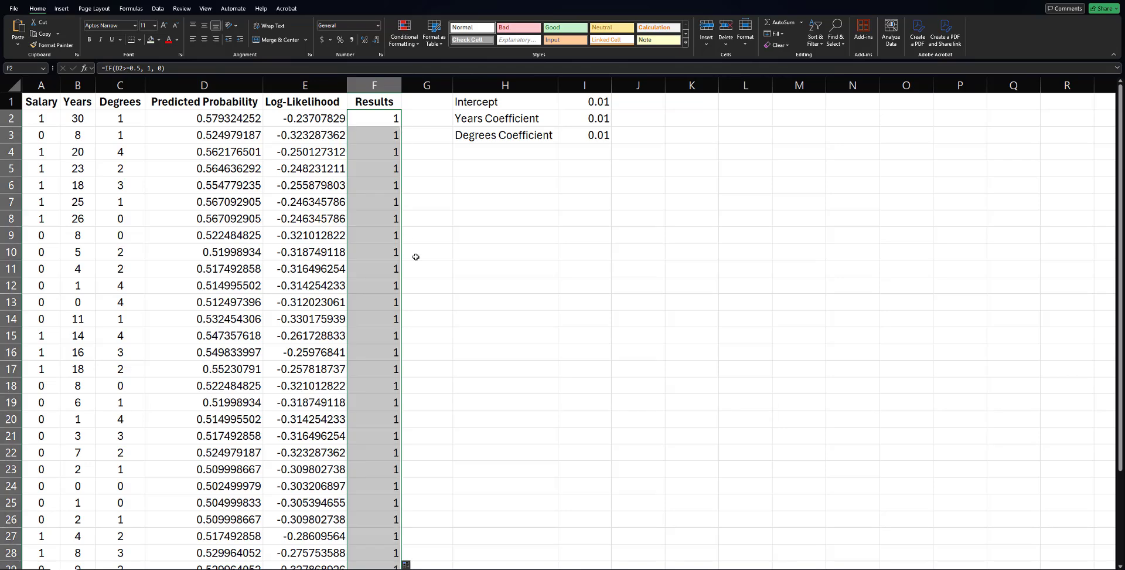
{"action": "scroll", "coordinate": [447, 314], "scroll_direction": "down", "scroll_amount": 4}
{"action": "scroll", "coordinate": [462, 366], "scroll_direction": "up", "scroll_amount": 4}
{"action": "scroll", "coordinate": [410, 299], "scroll_direction": "down", "scroll_amount": 1}
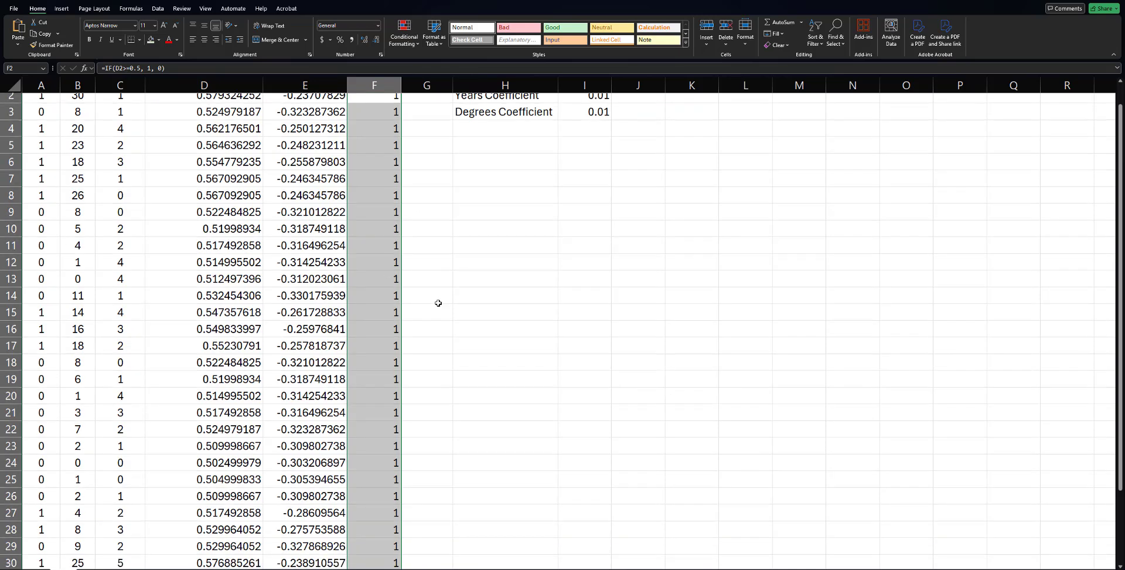
{"action": "scroll", "coordinate": [434, 364], "scroll_direction": "up", "scroll_amount": 1}
{"action": "left_click", "coordinate": [442, 164]}
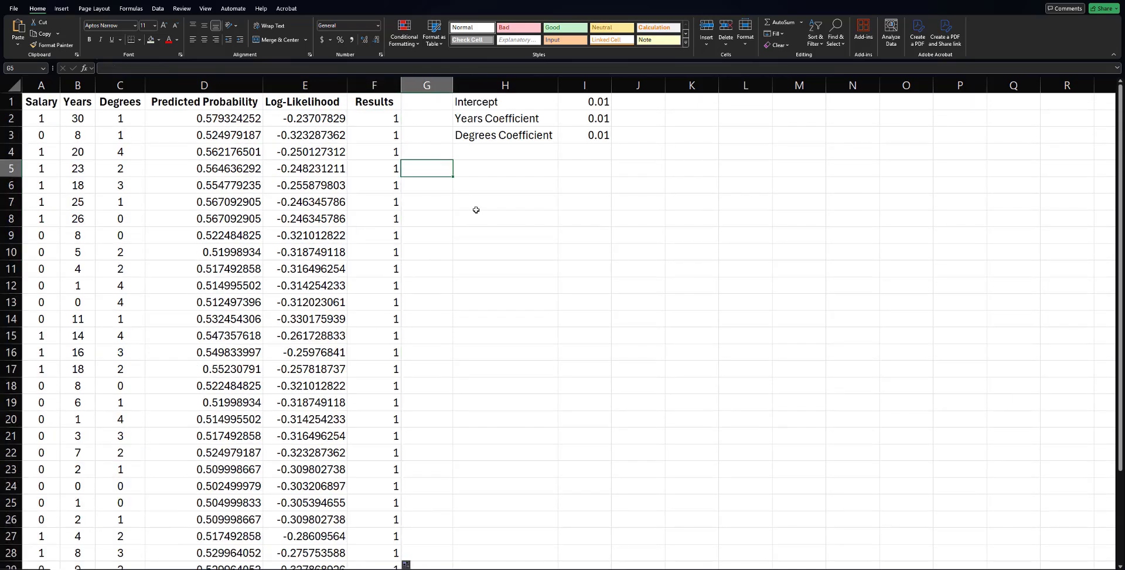
{"action": "scroll", "coordinate": [389, 264], "scroll_direction": "down", "scroll_amount": 3}
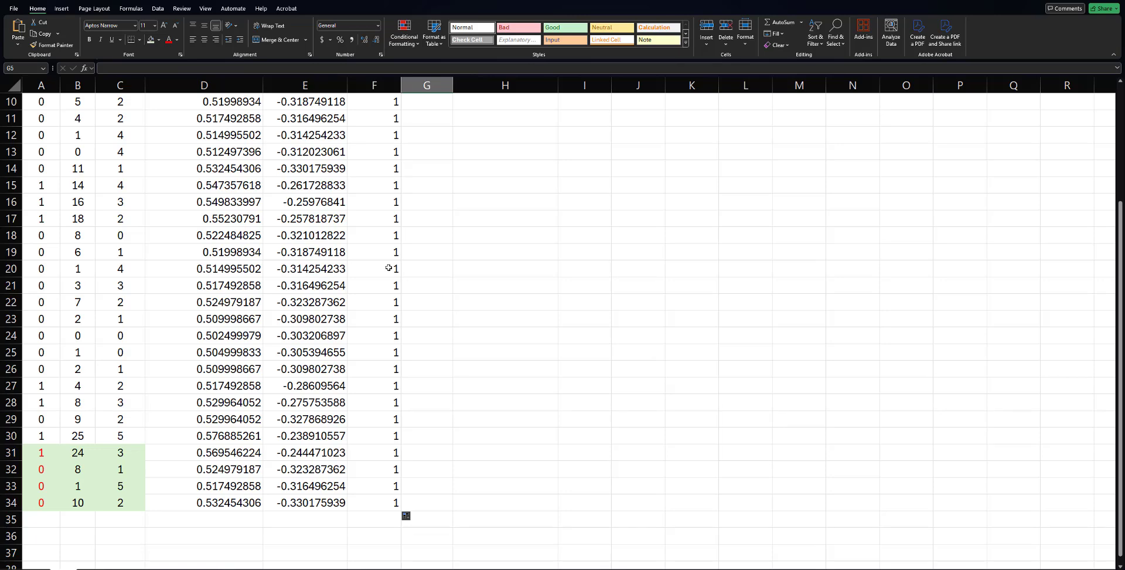
{"action": "scroll", "coordinate": [389, 268], "scroll_direction": "up", "scroll_amount": 3}
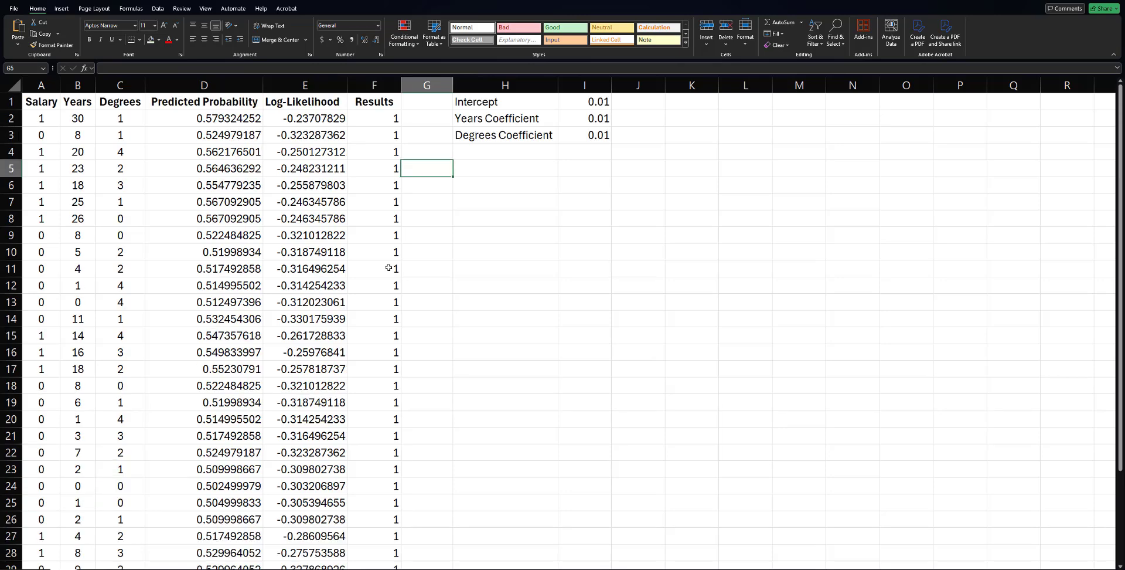
{"action": "scroll", "coordinate": [388, 268], "scroll_direction": "down", "scroll_amount": 3}
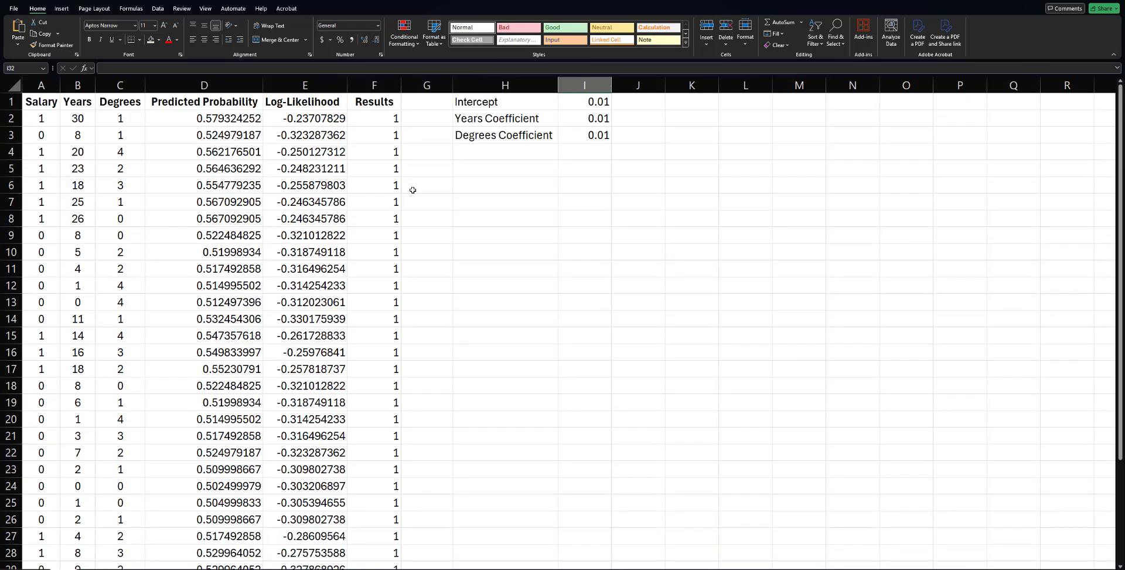
Step: Total the log-likelihood column in cell E35 with =SUM(E2:E34) and check the range the formula covers
{"action": "left_click_drag", "start_coordinate": [326, 116], "coordinate": [330, 560]}
{"action": "left_click_drag", "start_coordinate": [348, 538], "coordinate": [352, 497]}
{"action": "left_click", "coordinate": [311, 504]}
{"action": "type", "text": "=SUM(E2:E34)"}
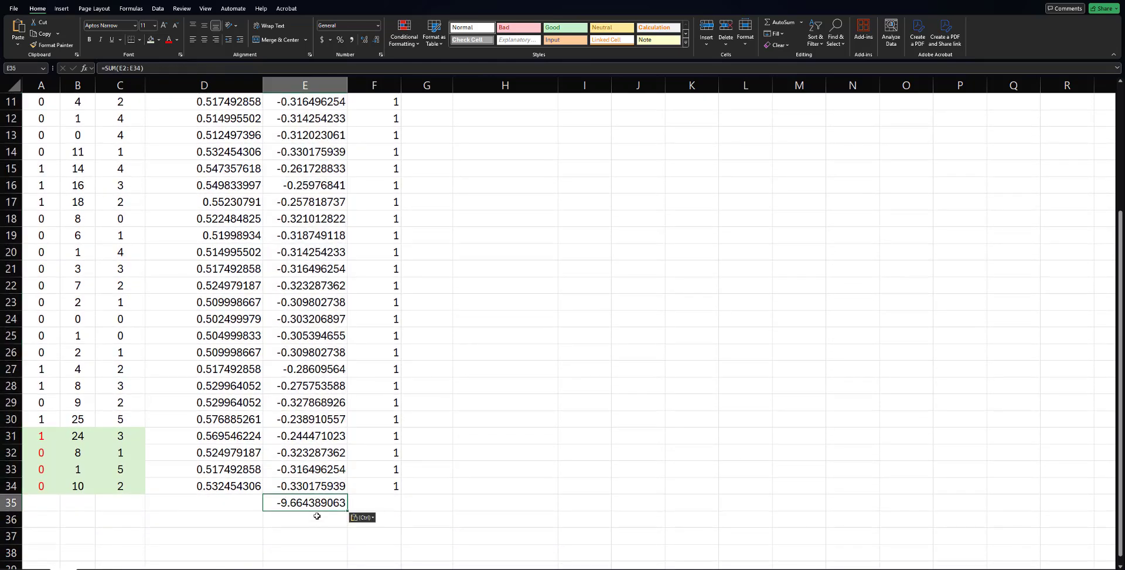
{"action": "double_click", "coordinate": [309, 505]}
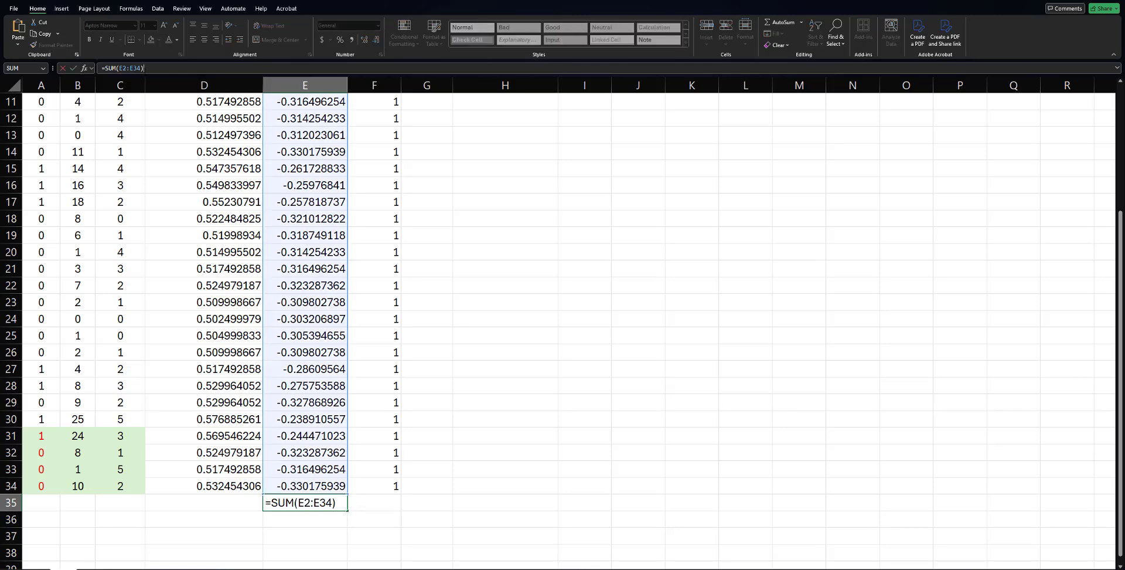
{"action": "scroll", "coordinate": [320, 328], "scroll_direction": "up", "scroll_amount": 4}
{"action": "scroll", "coordinate": [326, 339], "scroll_direction": "down", "scroll_amount": 4}
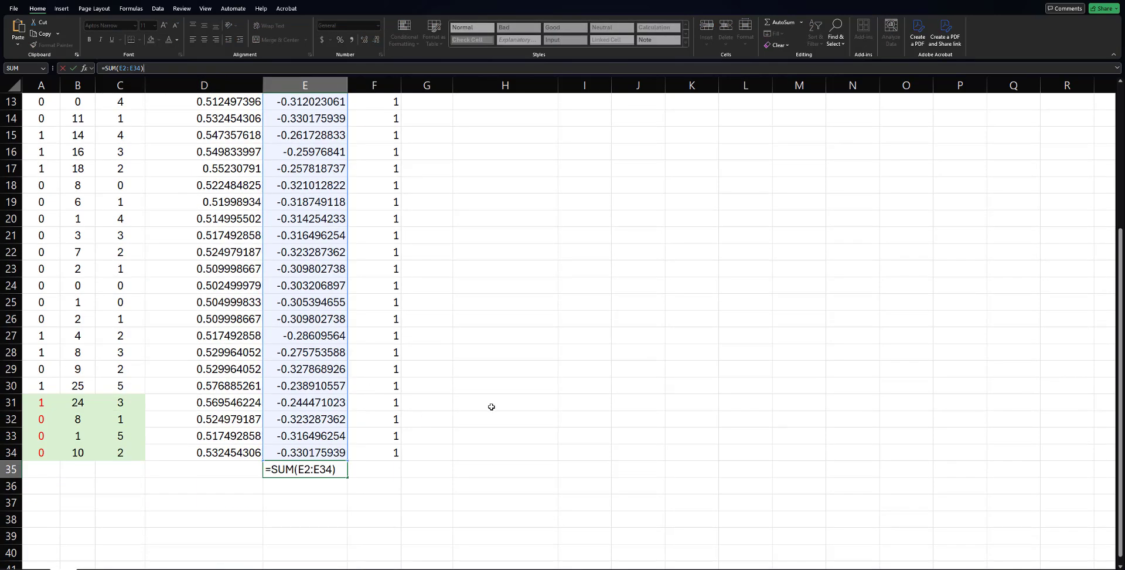
Step: Open Solver and set its objective to the log-likelihood total in cell E35
{"action": "left_click", "coordinate": [576, 388]}
{"action": "scroll", "coordinate": [576, 387], "scroll_direction": "up", "scroll_amount": 4}
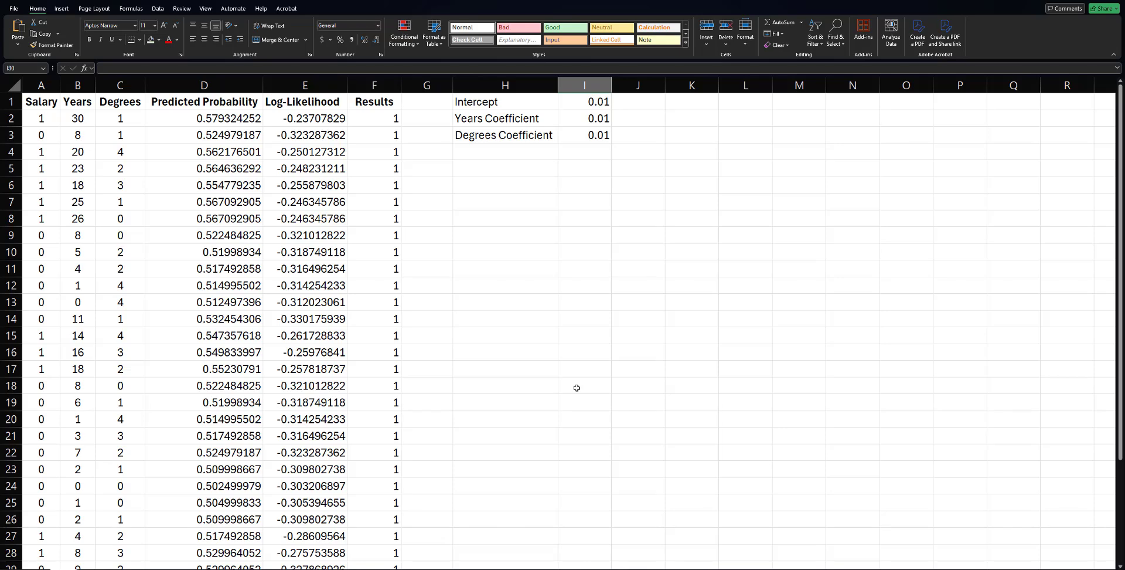
{"action": "left_click", "coordinate": [157, 8]}
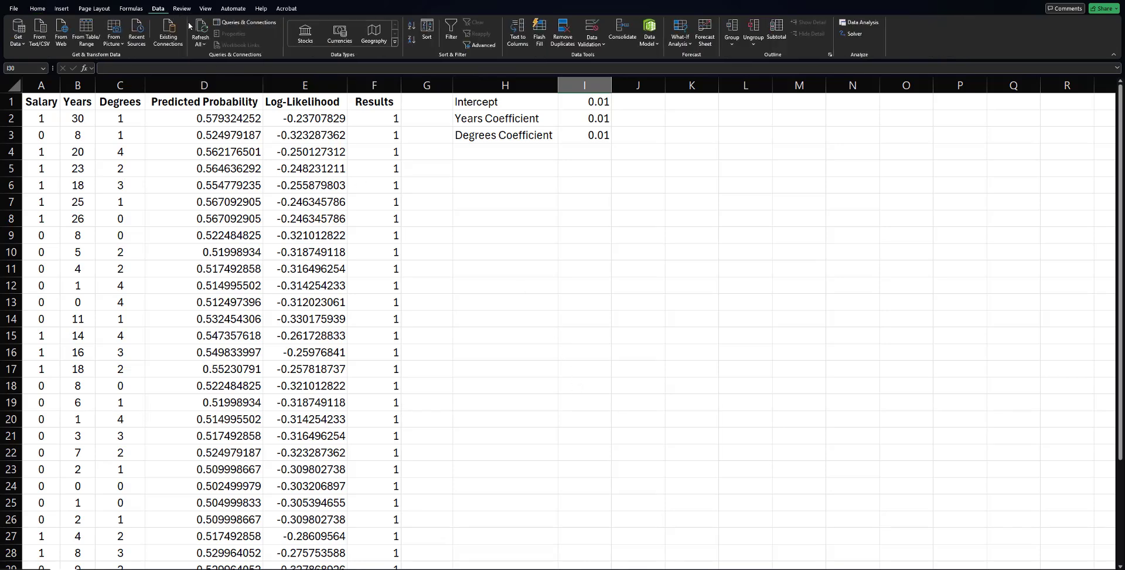
{"action": "left_click", "coordinate": [852, 33]}
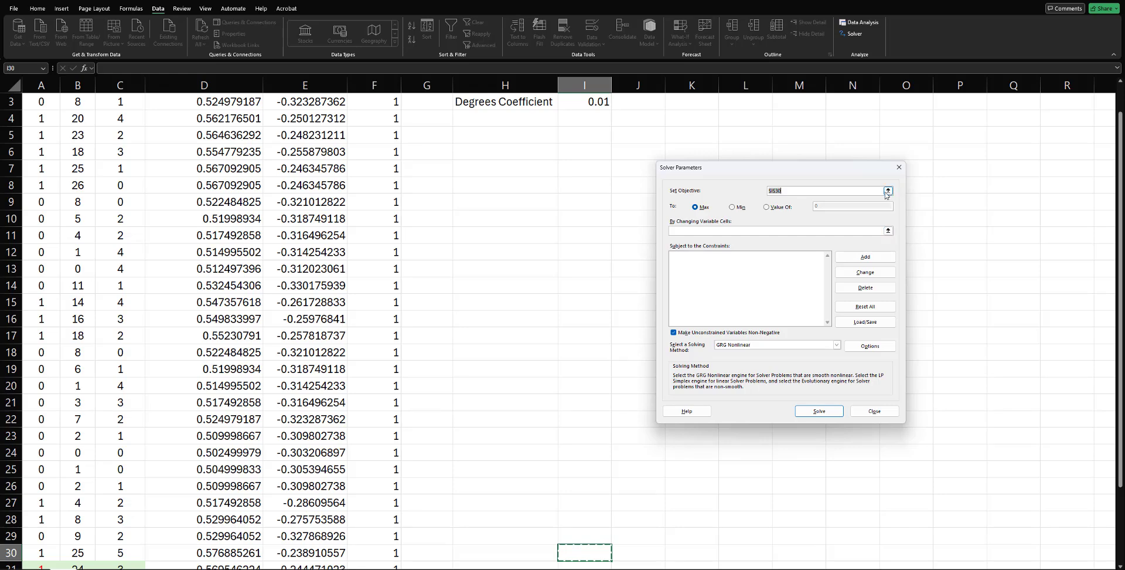
{"action": "left_click", "coordinate": [888, 191]}
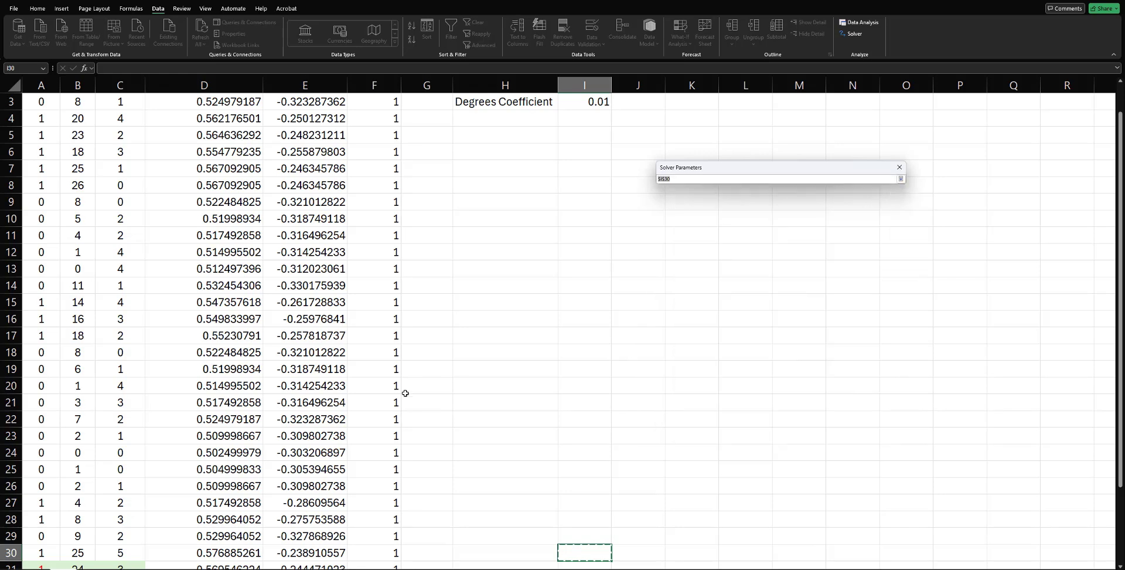
{"action": "scroll", "coordinate": [402, 394], "scroll_direction": "down", "scroll_amount": 4}
{"action": "left_click", "coordinate": [328, 436]}
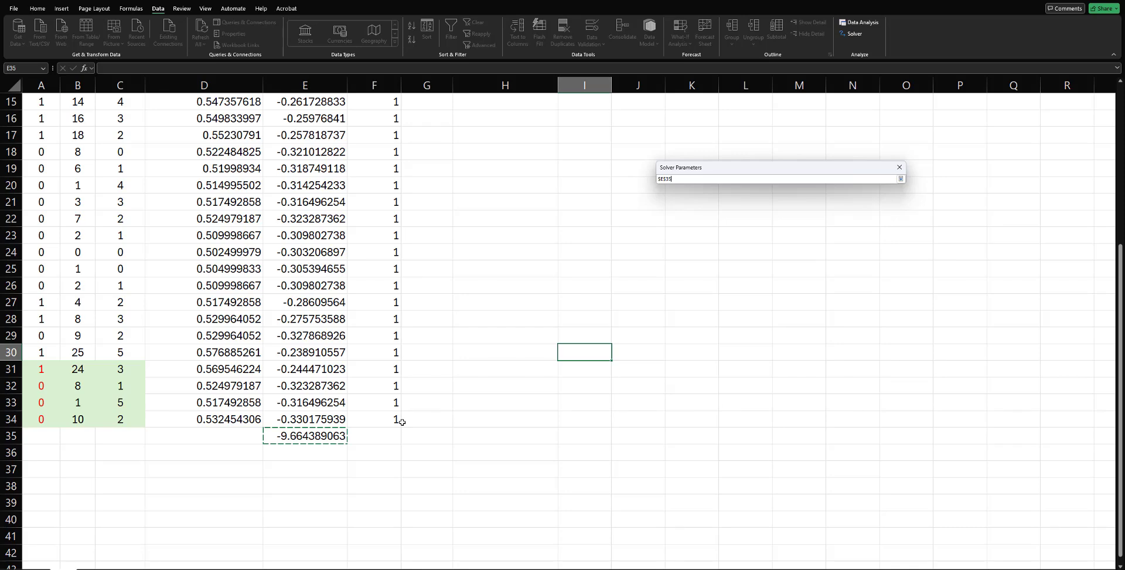
{"action": "left_click", "coordinate": [901, 178]}
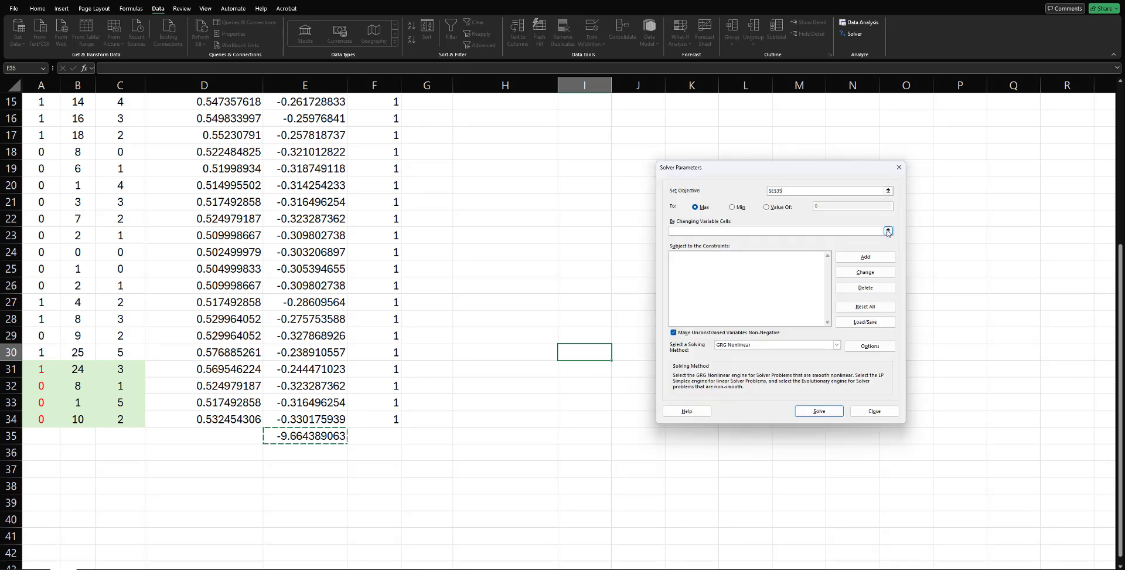
Step: Set Solver's changing variable cells to the intercept and coefficient values in I1:I3
{"action": "left_click", "coordinate": [889, 231]}
{"action": "scroll", "coordinate": [579, 281], "scroll_direction": "up", "scroll_amount": 5}
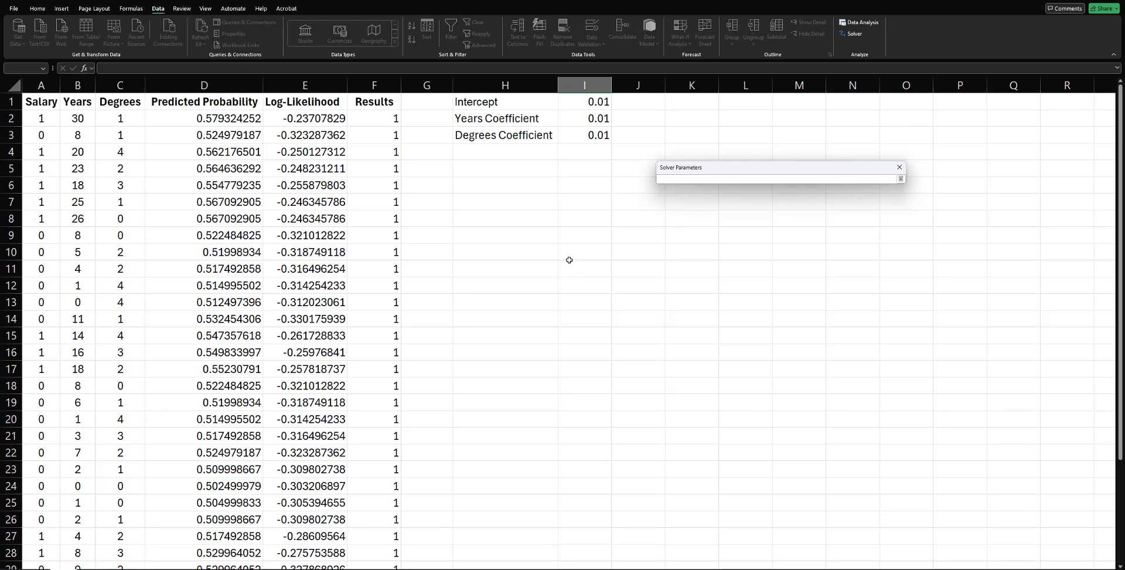
{"action": "left_click_drag", "start_coordinate": [598, 102], "coordinate": [621, 150]}
{"action": "left_click", "coordinate": [901, 178]}
Step: Allow unconstrained variables to be negative, solve the model, and keep the Solver solution
{"action": "left_click", "coordinate": [674, 332]}
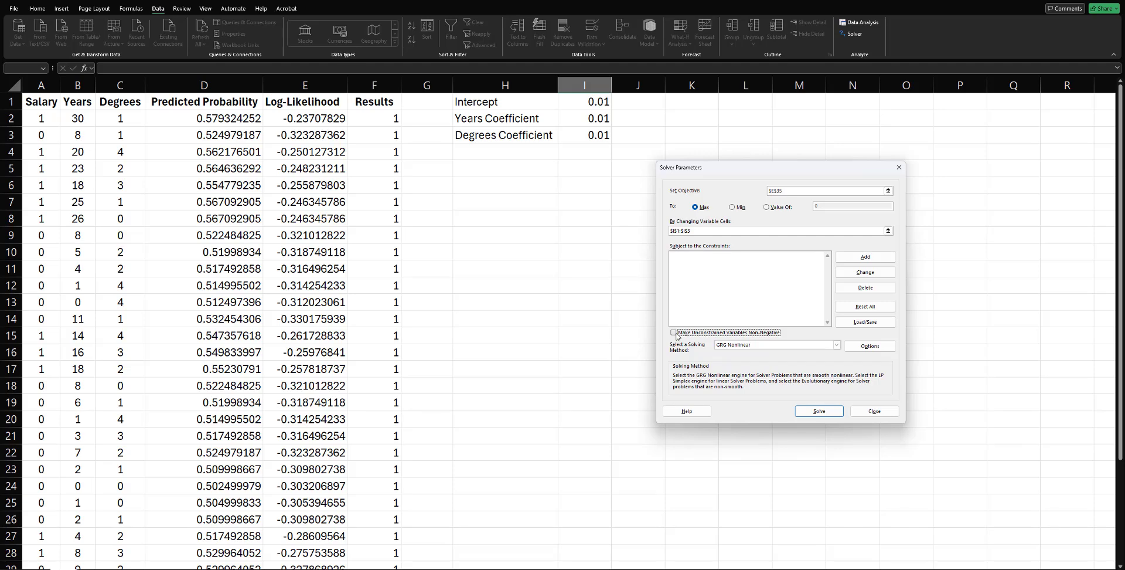
{"action": "left_click", "coordinate": [825, 414]}
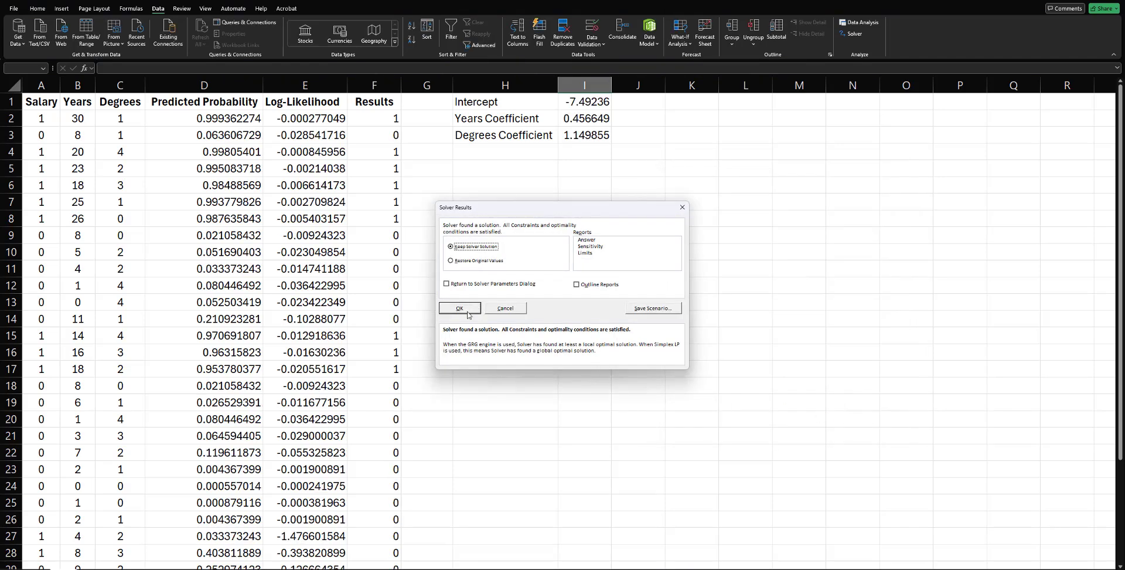
{"action": "left_click", "coordinate": [467, 313]}
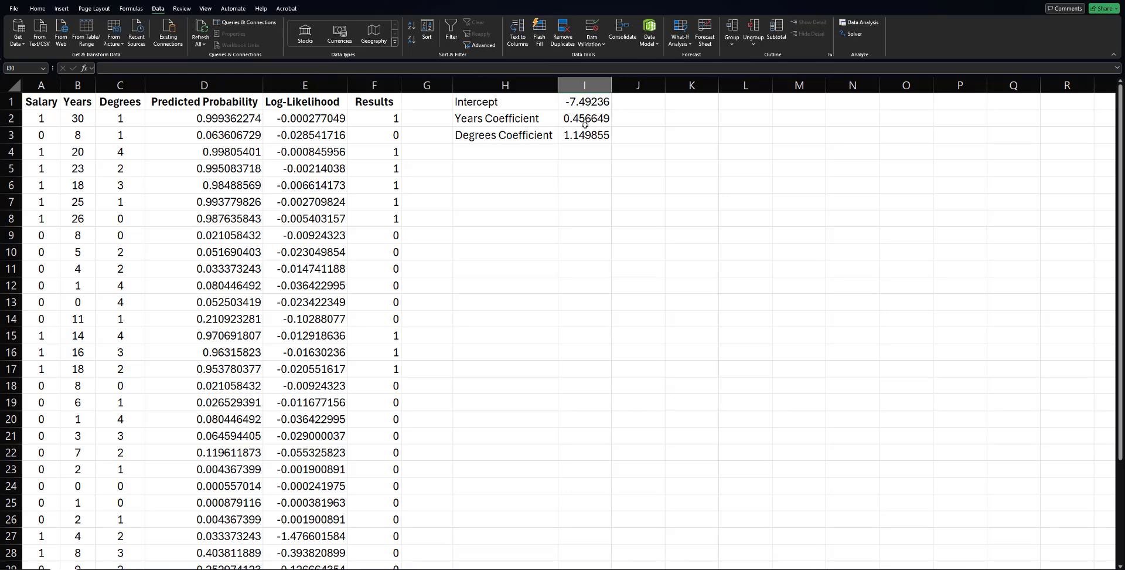
Step: Review the optimized columns and compare the actual Salary values with the Results values in rows 2 to 4
{"action": "scroll", "coordinate": [392, 118], "scroll_direction": "down", "scroll_amount": 5}
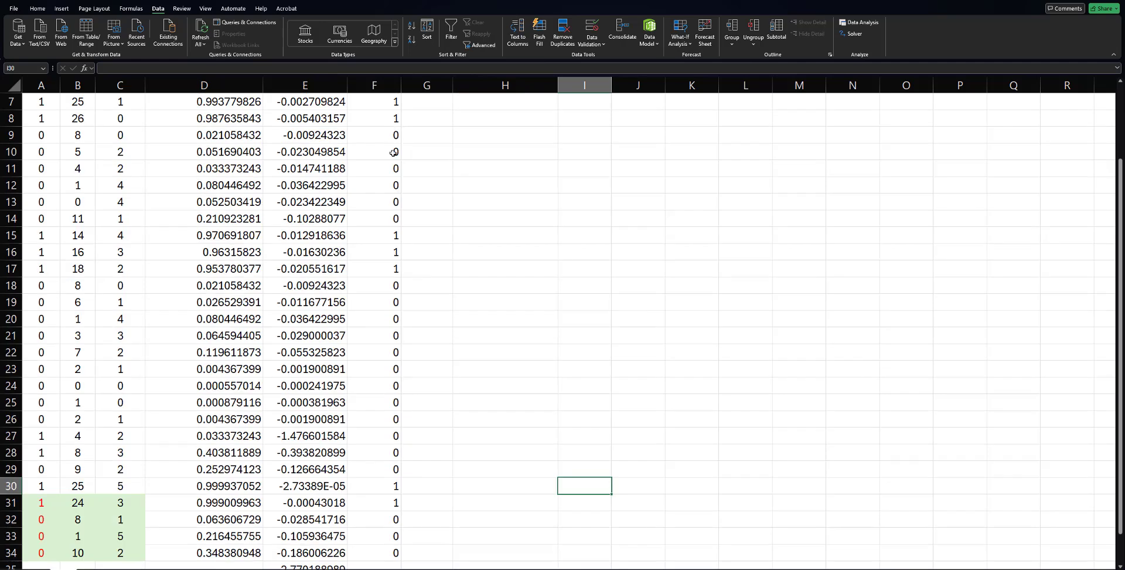
{"action": "scroll", "coordinate": [394, 235], "scroll_direction": "up", "scroll_amount": 5}
{"action": "scroll", "coordinate": [396, 299], "scroll_direction": "down", "scroll_amount": 1}
{"action": "scroll", "coordinate": [396, 298], "scroll_direction": "down", "scroll_amount": 5}
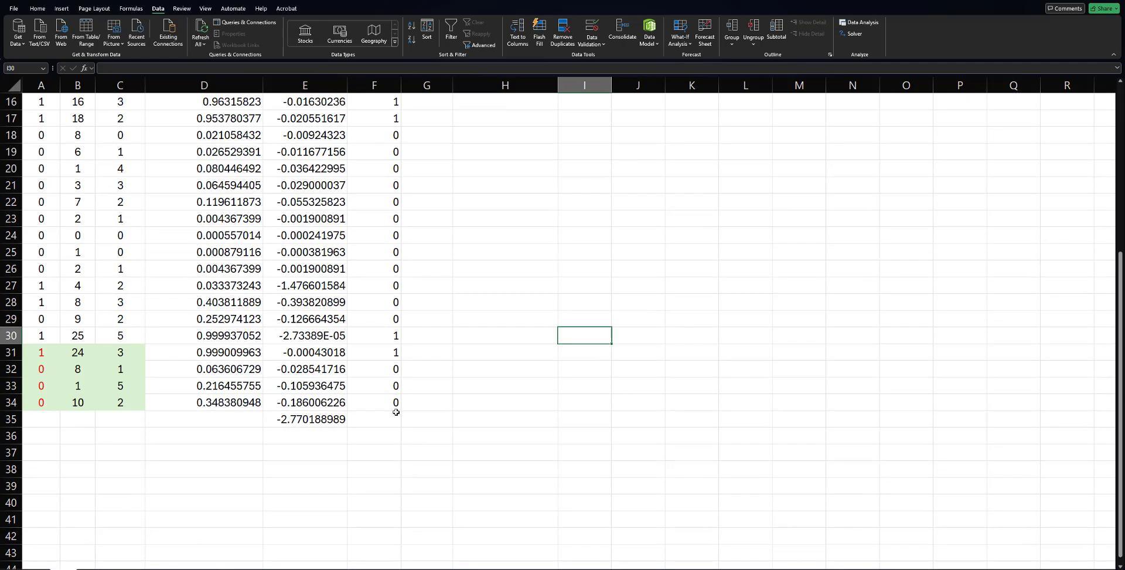
{"action": "scroll", "coordinate": [404, 372], "scroll_direction": "up", "scroll_amount": 5}
{"action": "left_click", "coordinate": [49, 119]}
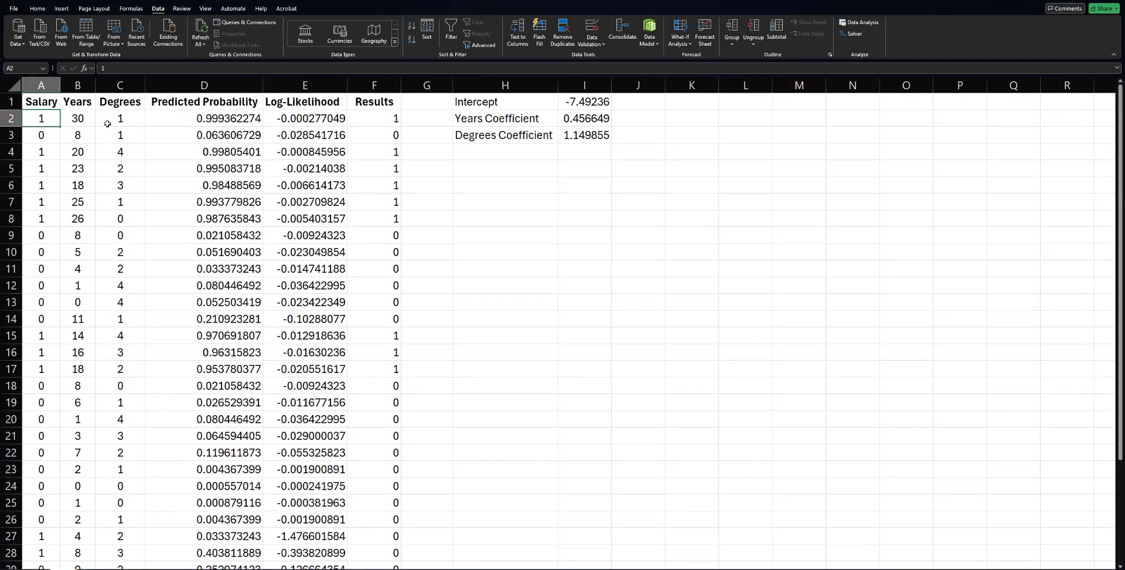
{"action": "left_click", "coordinate": [395, 119]}
{"action": "left_click", "coordinate": [391, 135]}
{"action": "left_click", "coordinate": [49, 141]}
{"action": "left_click", "coordinate": [50, 151]}
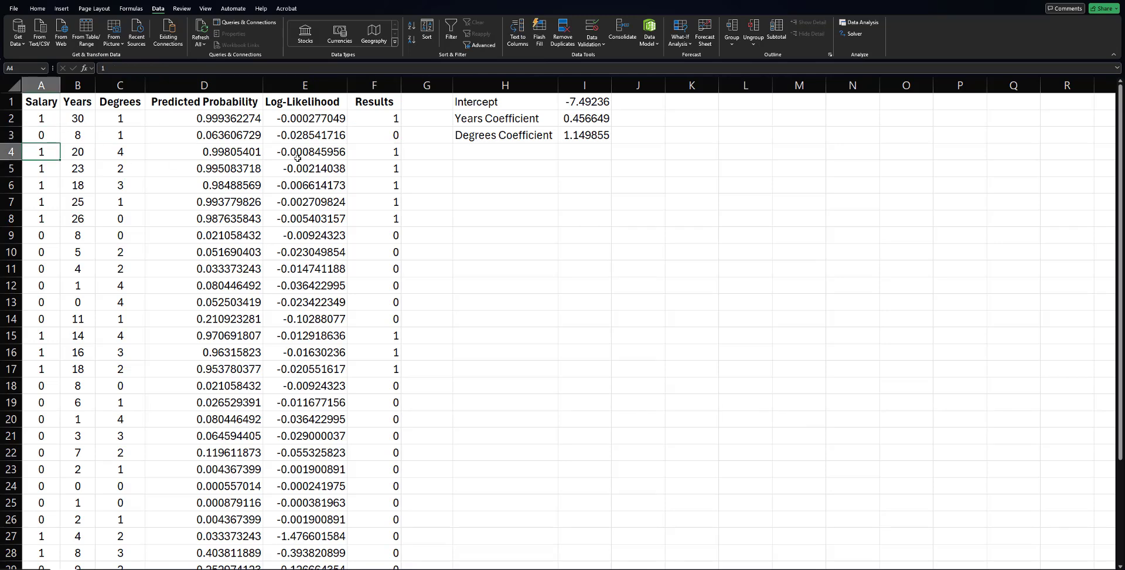
{"action": "left_click", "coordinate": [395, 152]}
Step: Examine the highlighted rows A31:F34, and compare the whole Salary column A with the Results column F
{"action": "scroll", "coordinate": [392, 246], "scroll_direction": "down", "scroll_amount": 5}
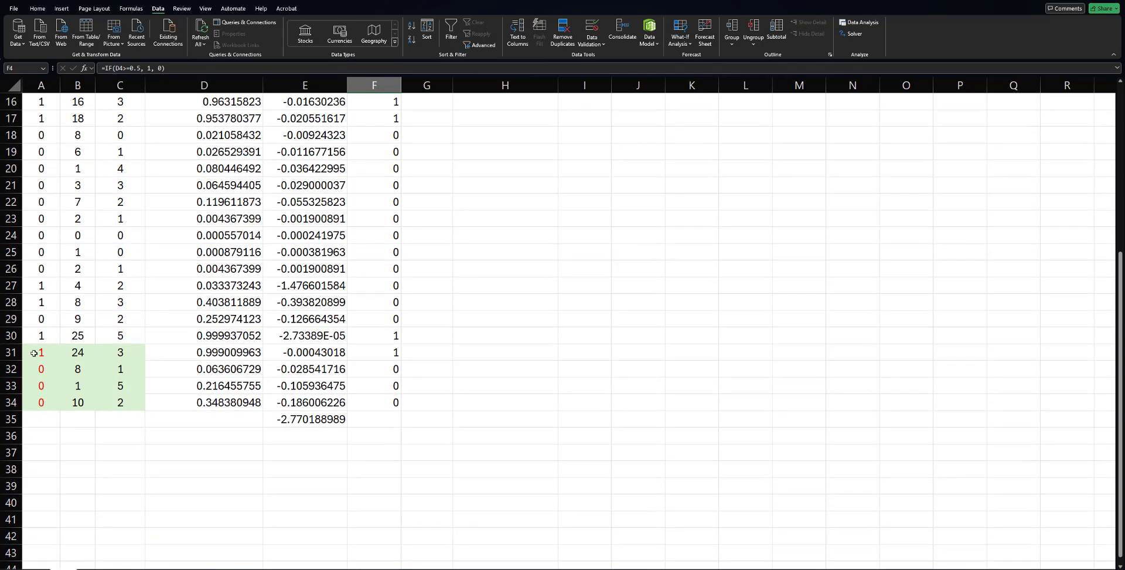
{"action": "left_click_drag", "start_coordinate": [34, 351], "coordinate": [394, 403]}
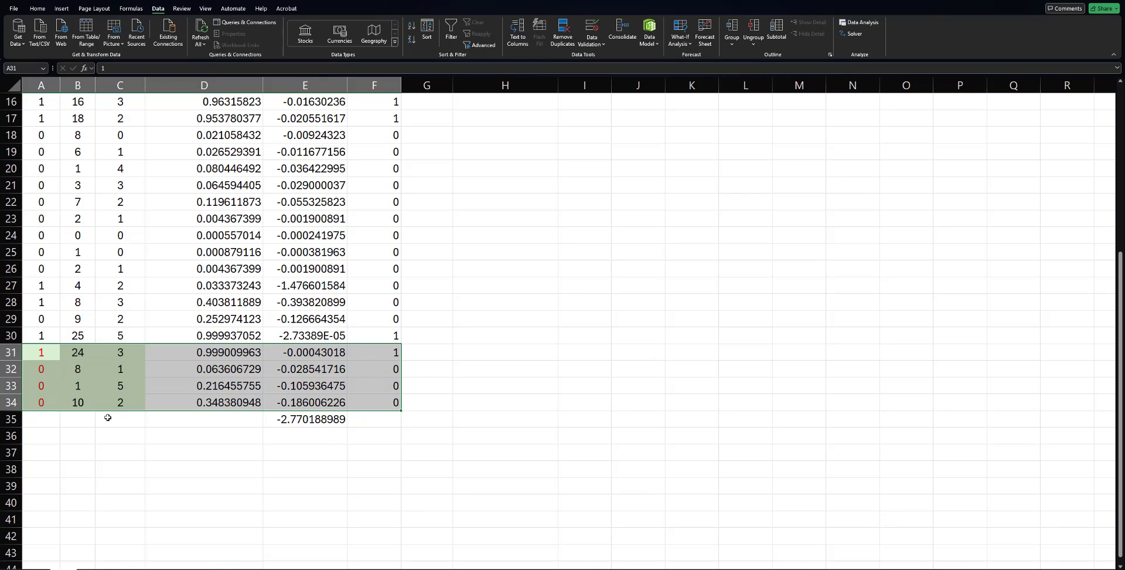
{"action": "left_click", "coordinate": [486, 388]}
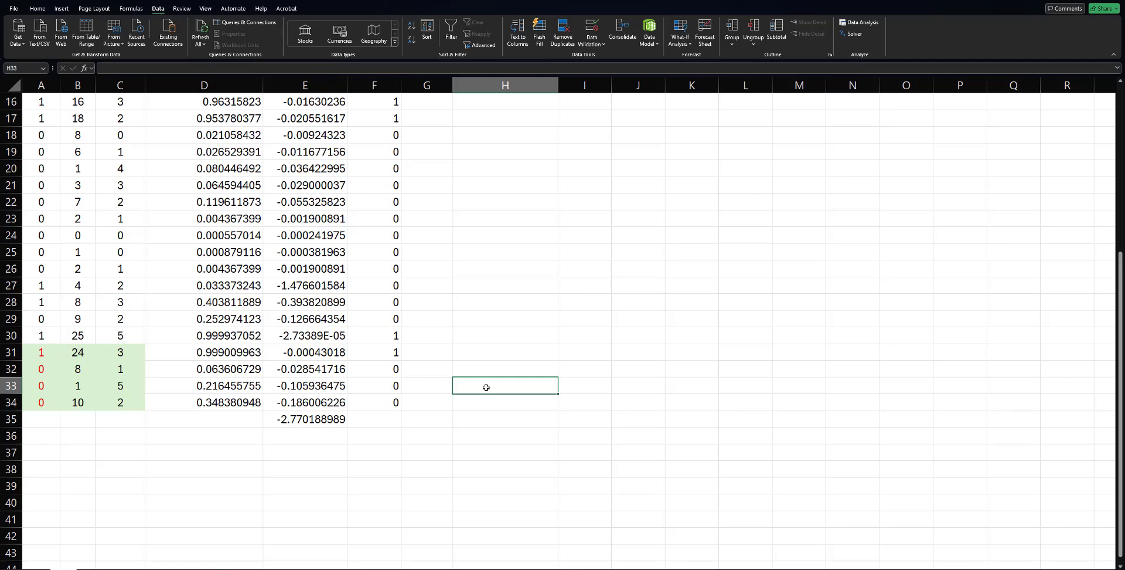
{"action": "scroll", "coordinate": [486, 388], "scroll_direction": "up", "scroll_amount": 5}
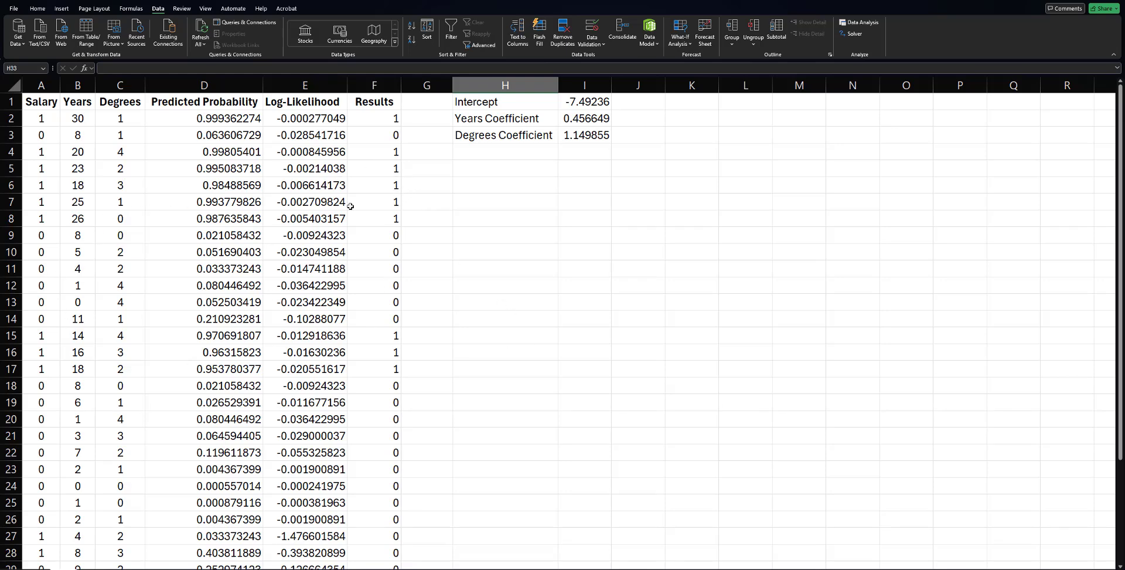
{"action": "left_click", "coordinate": [41, 85]}
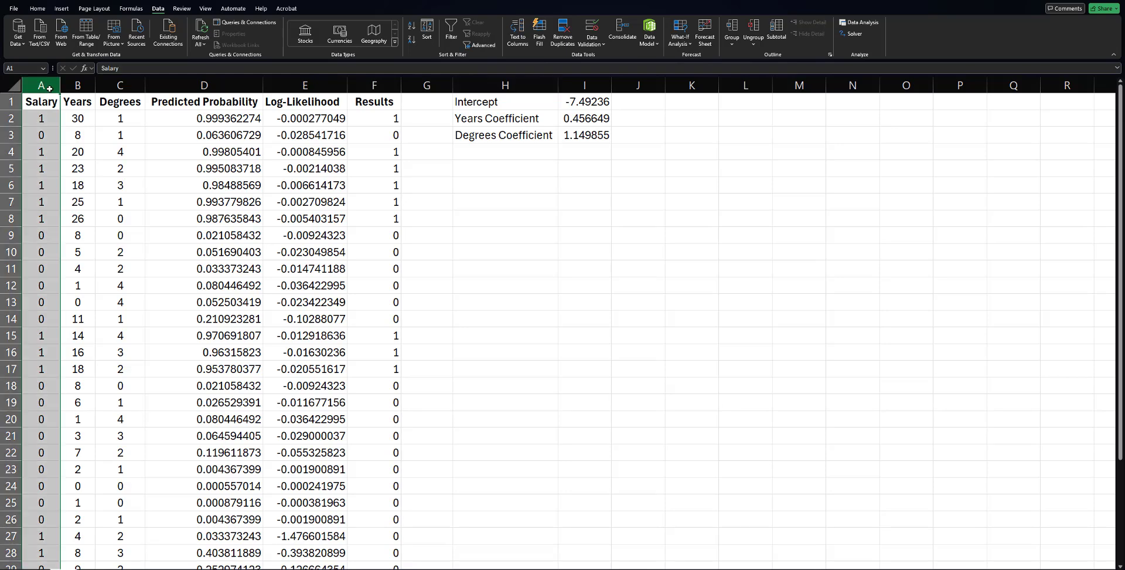
{"action": "left_click", "coordinate": [372, 83]}
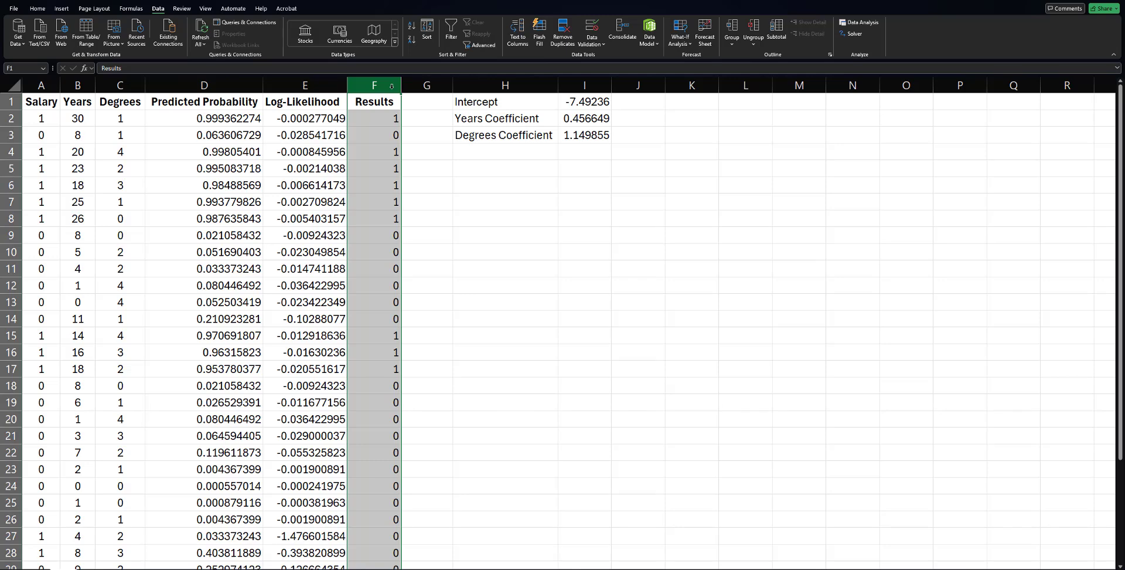
{"action": "left_click", "coordinate": [639, 235]}
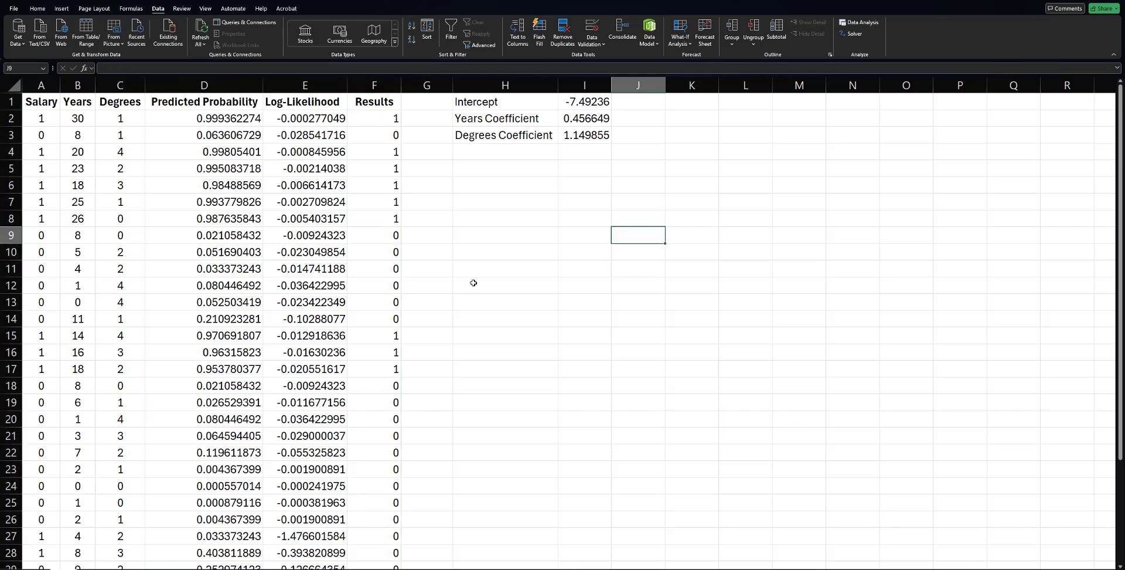
Step: Enter the accuracy formula =SUM(IF(A2:A34=F2:F34, 1, 0))/COUNT(A2:A34) in cell G1
{"action": "left_click", "coordinate": [430, 104]}
{"action": "type", "text": "=SUM(IF(A2:A34=F2:F34, 1, 0))/COUNT(A2:A34)"}
{"action": "left_click", "coordinate": [269, 69]}
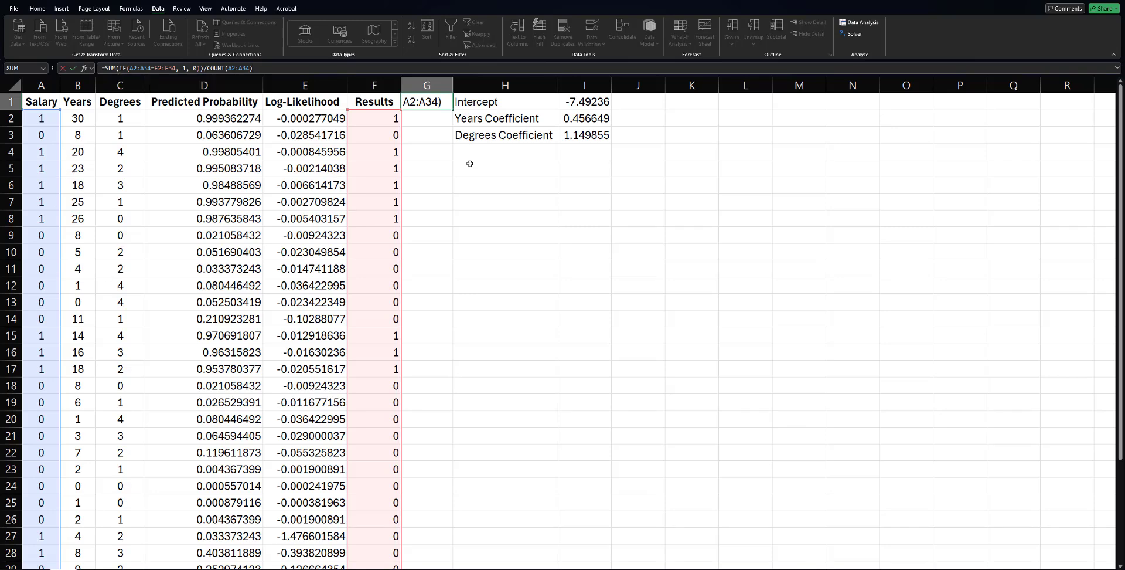
{"action": "key", "text": "Escape"}
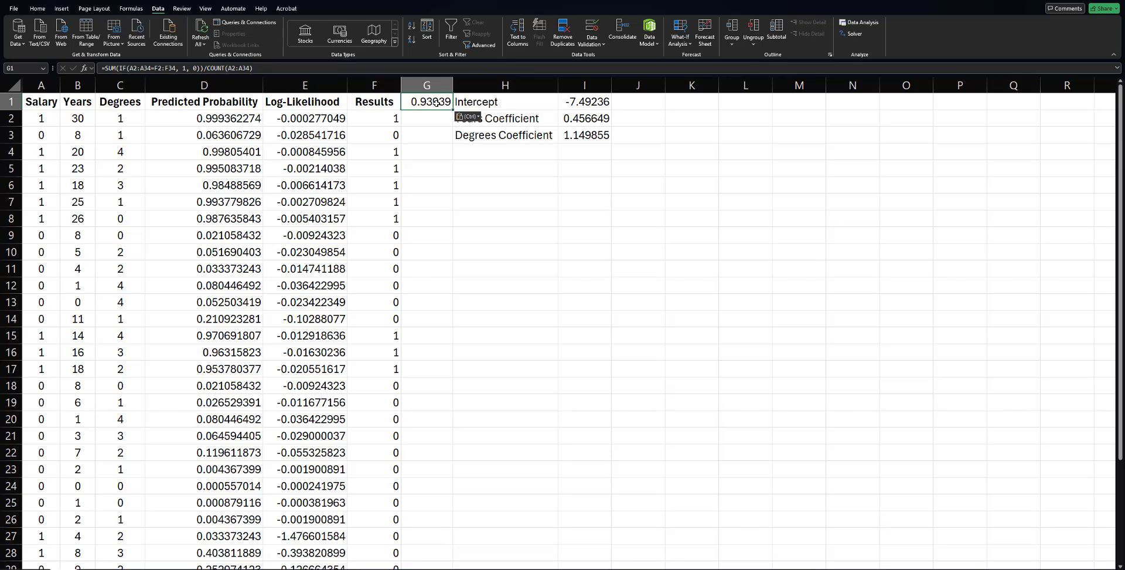
Step: Format the accuracy value in cell G1 as a percentage
{"action": "right_click", "coordinate": [437, 104]}
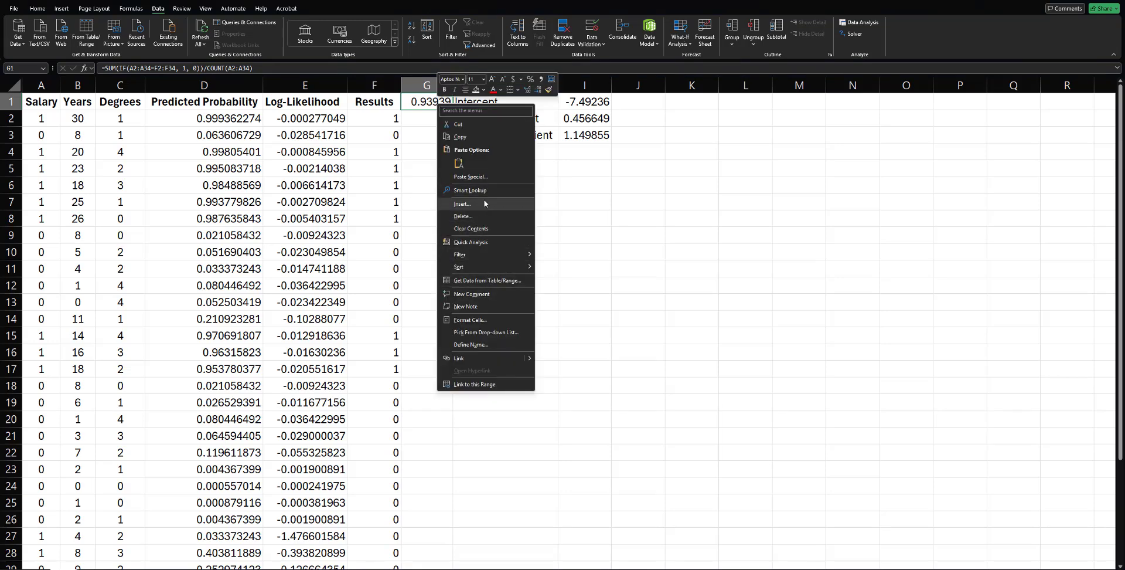
{"action": "left_click", "coordinate": [486, 320]}
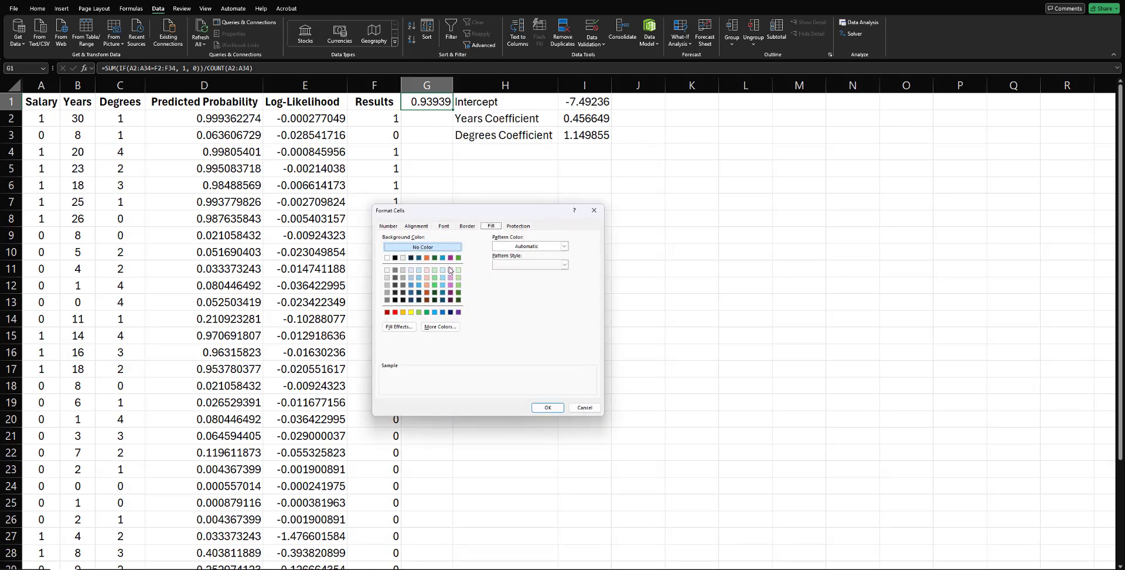
{"action": "left_click", "coordinate": [388, 226]}
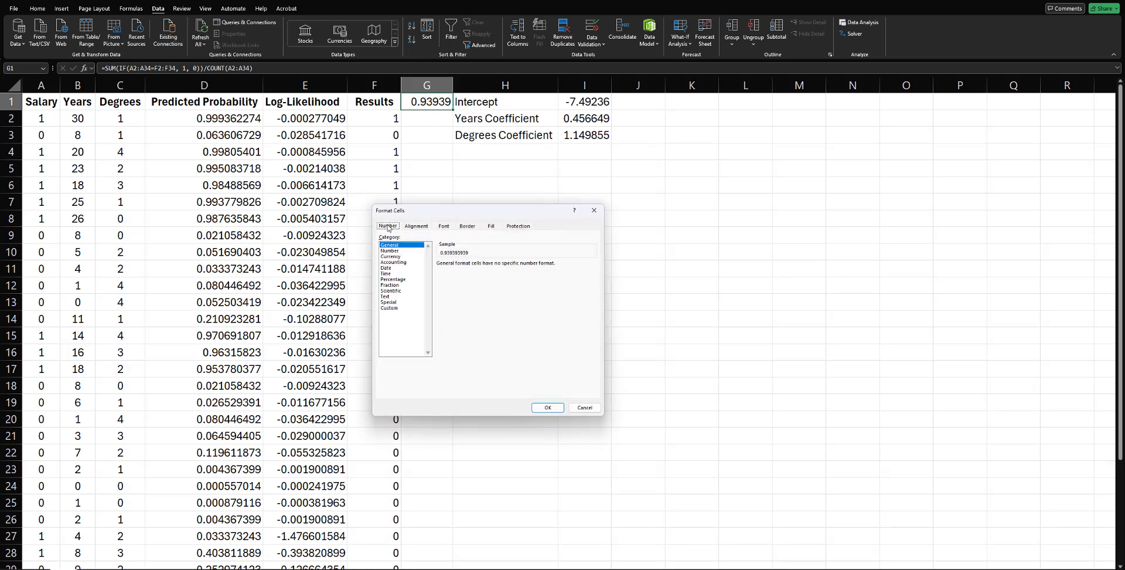
{"action": "left_click", "coordinate": [401, 280]}
{"action": "left_click", "coordinate": [547, 407]}
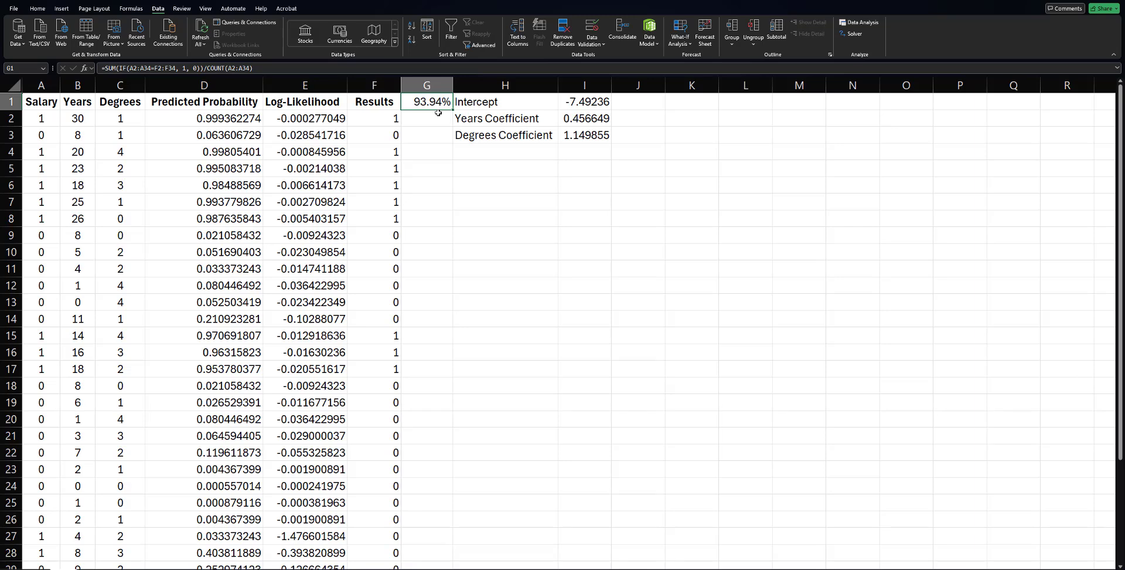
{"action": "left_click", "coordinate": [467, 147]}
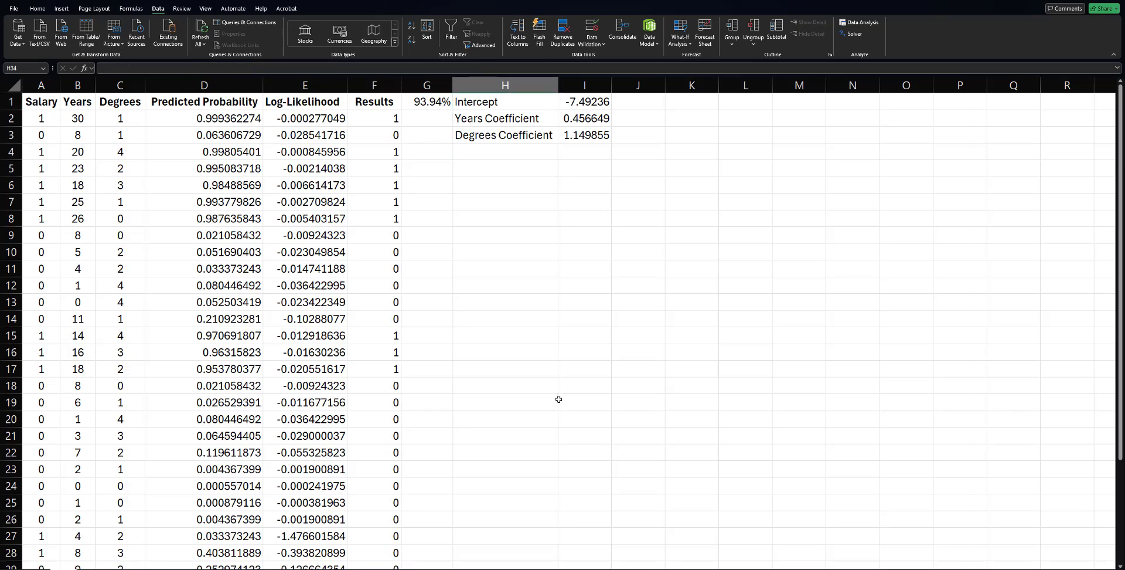